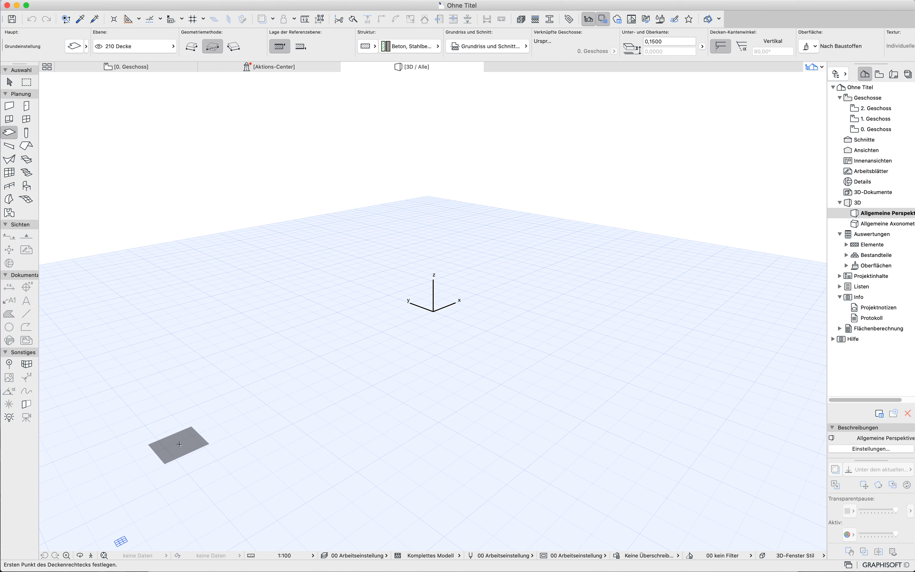
# Step: Start a floor slab with the polygonal geometry method and turn on guide lines, snap guides and the tracker
pyautogui.click(179, 443)
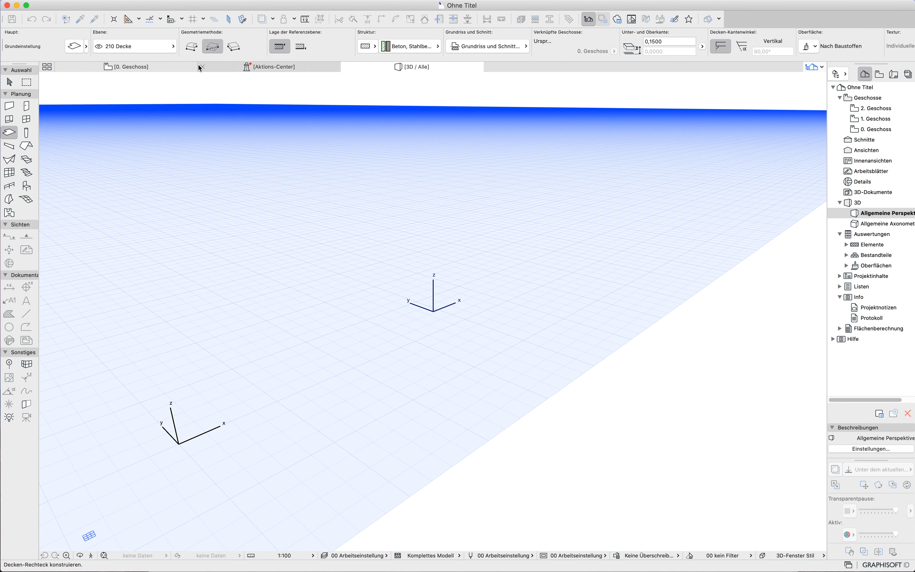
pyautogui.click(191, 46)
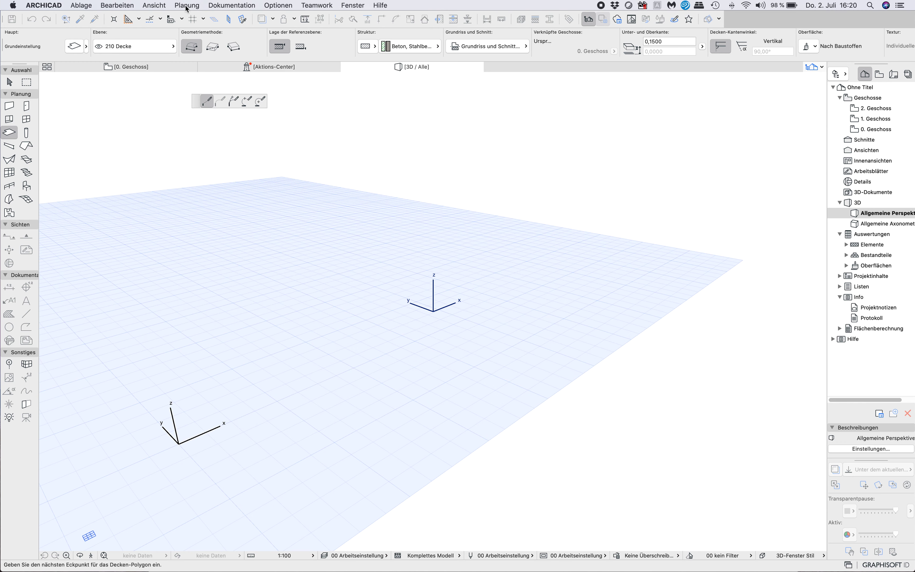
pyautogui.click(156, 6)
pyautogui.click(174, 144)
pyautogui.click(128, 19)
pyautogui.click(171, 19)
# Step: Draw the slab outline with successive perpendicular edges of 10 m, 3 m, 6 m and 15 m, closing it at the starting corner
pyautogui.click(178, 443)
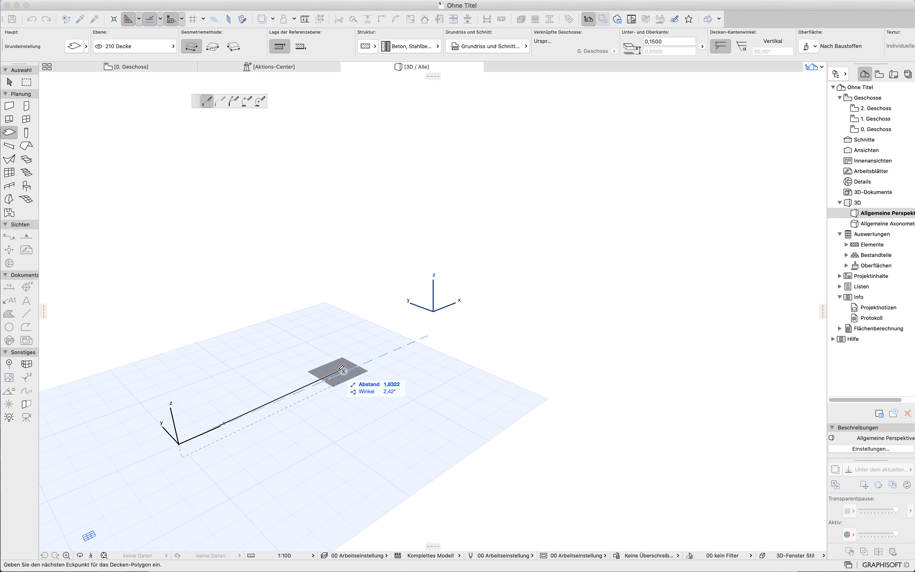
pyautogui.write('10')
pyautogui.press('Return')
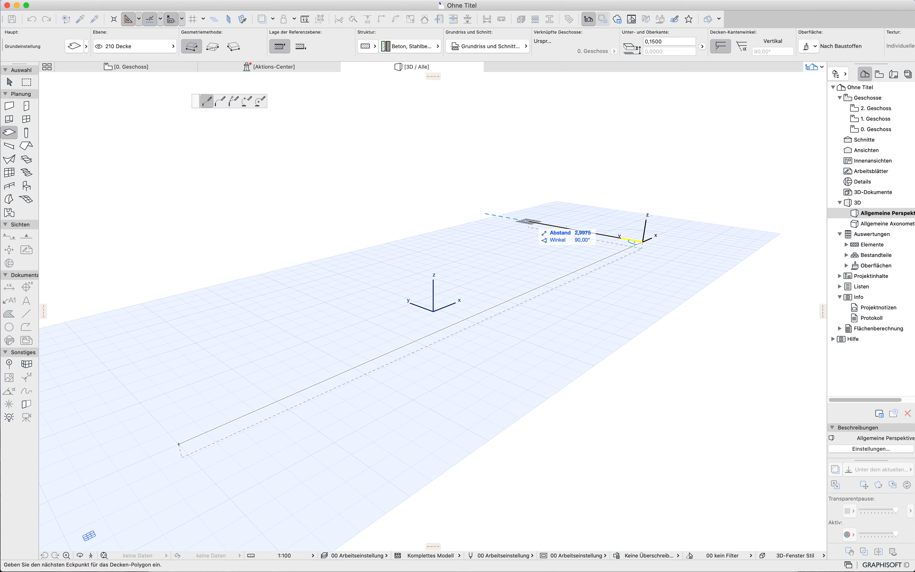
pyautogui.click(528, 221)
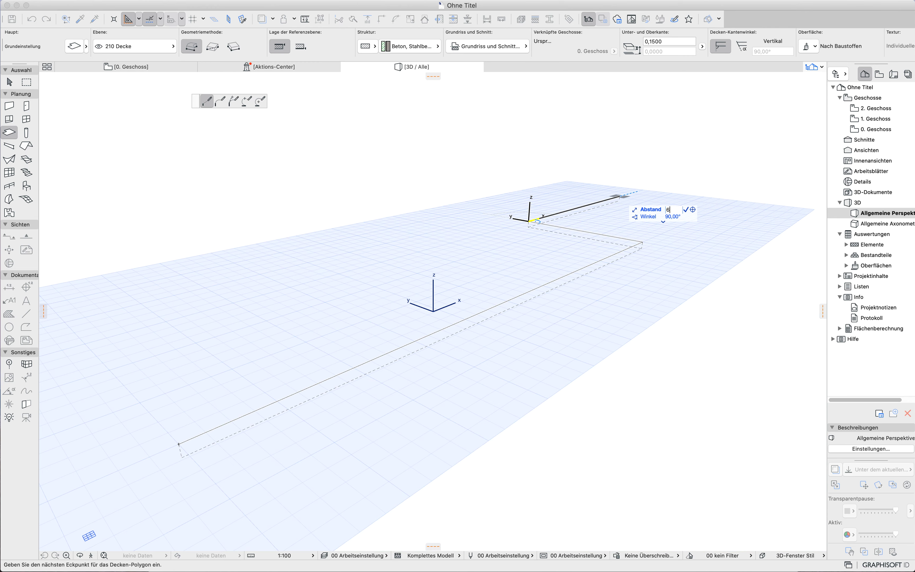
pyautogui.click(630, 193)
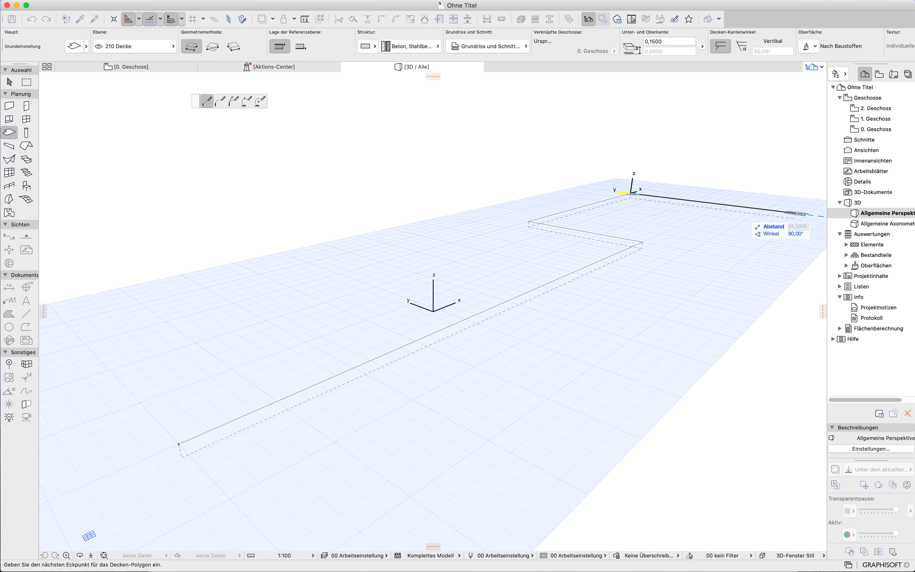
pyautogui.click(800, 214)
pyautogui.scroll(3, 432, 317)
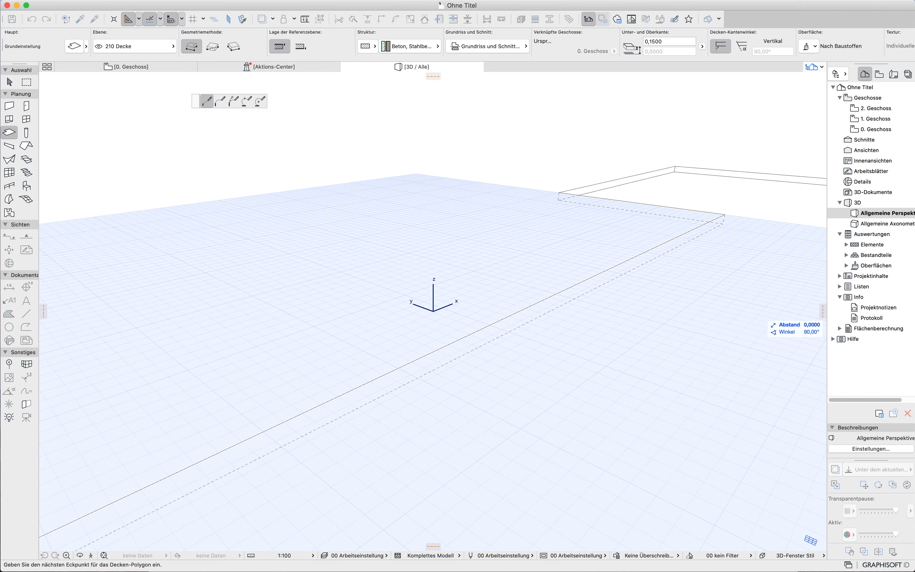
pyautogui.scroll(-5, 340, 337)
pyautogui.scroll(-2, 308, 318)
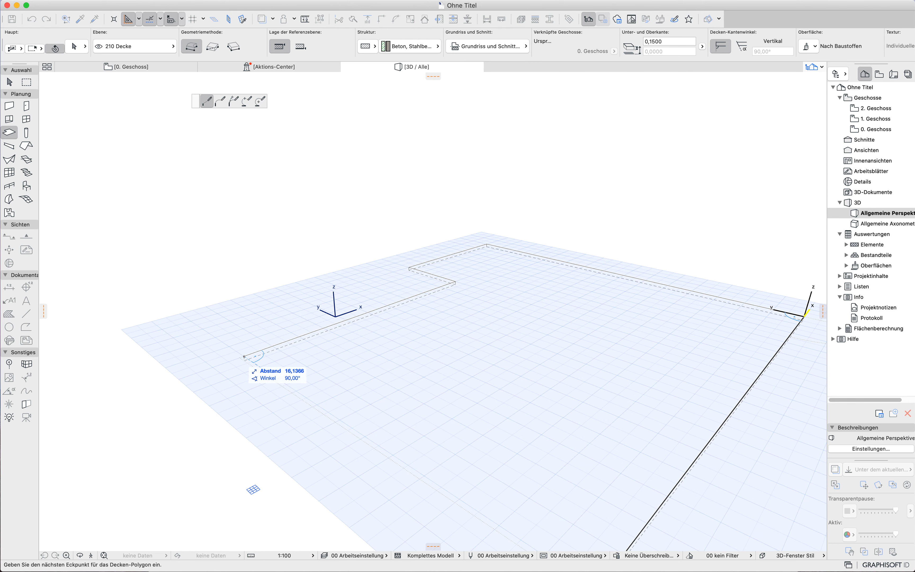
pyautogui.click(244, 356)
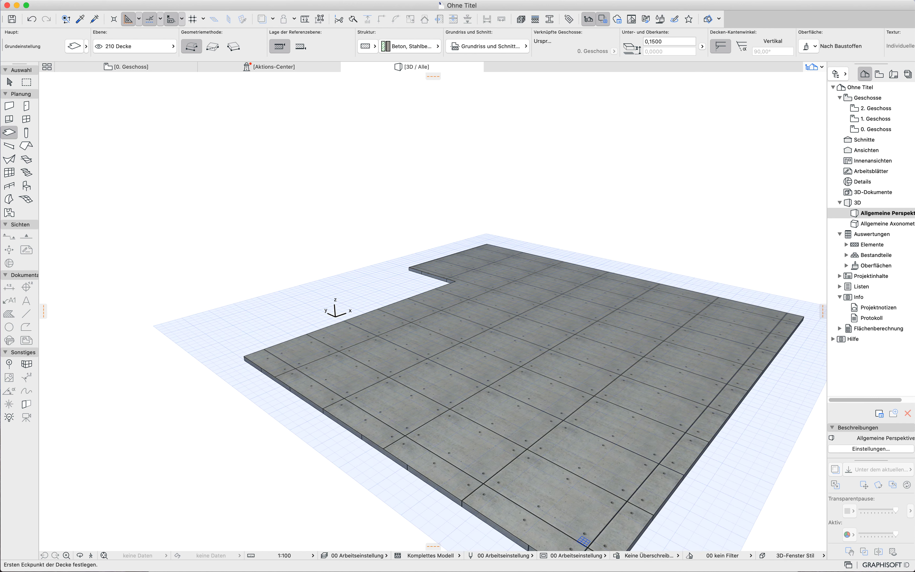
# Step: Build a closed chain of outer walls with AW 25 HLZ + 16 WDVS along all edges of the slab
pyautogui.click(9, 106)
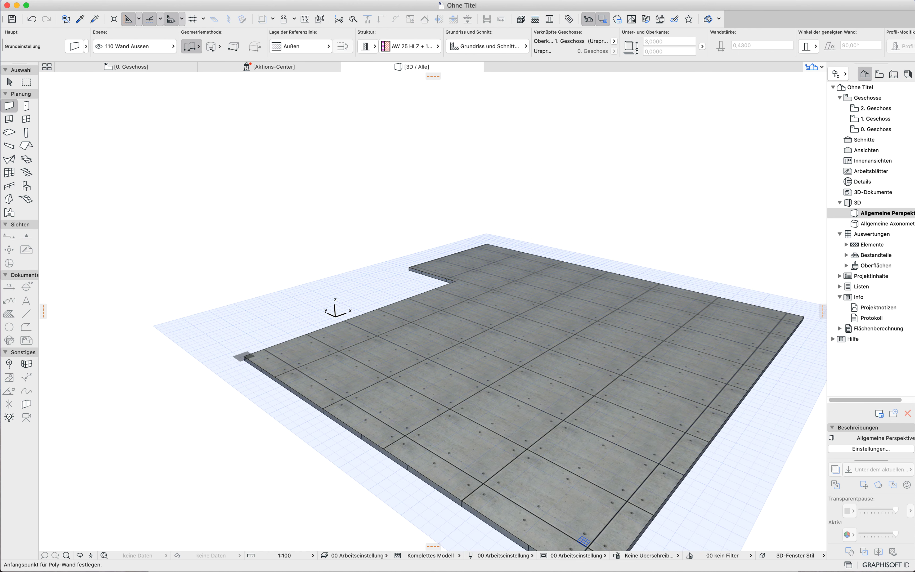
pyautogui.click(244, 356)
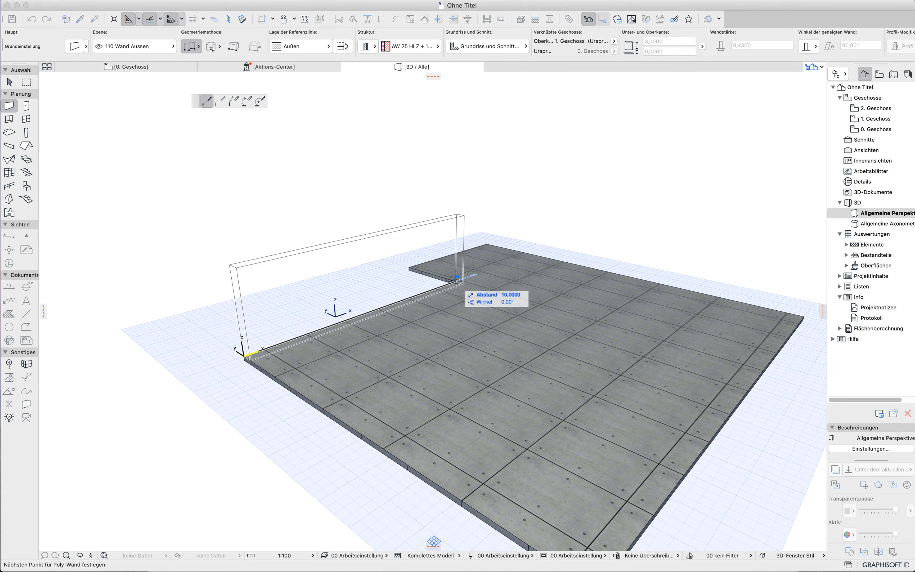
pyautogui.click(458, 278)
pyautogui.click(410, 265)
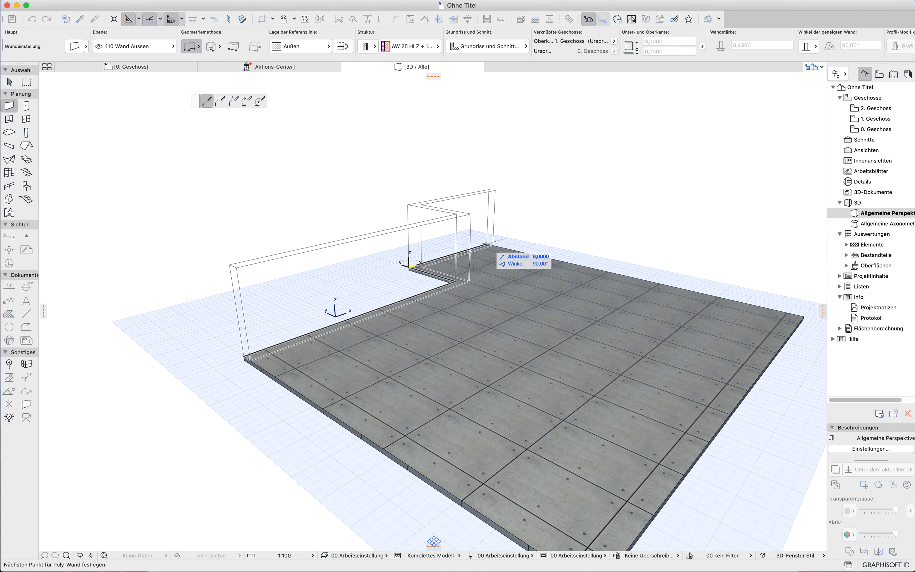
pyautogui.click(488, 245)
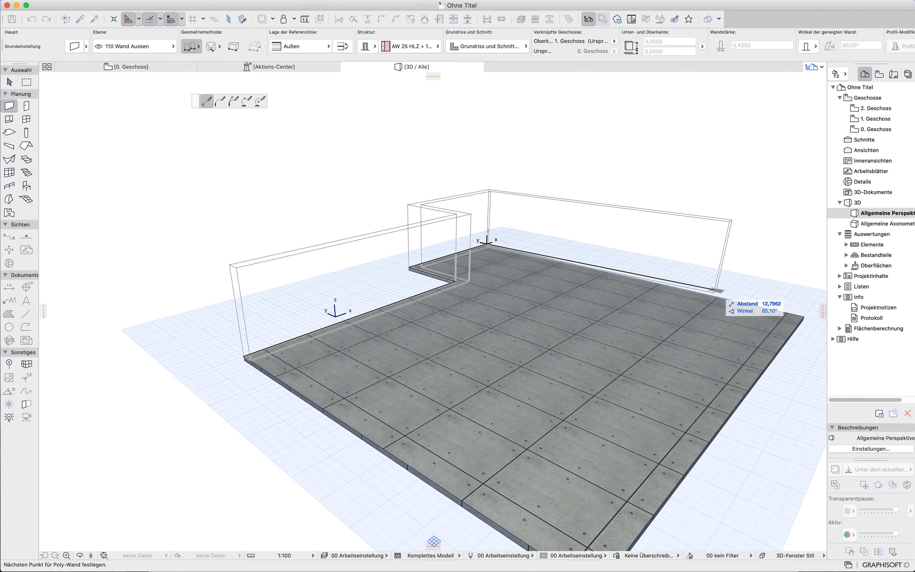
pyautogui.click(804, 314)
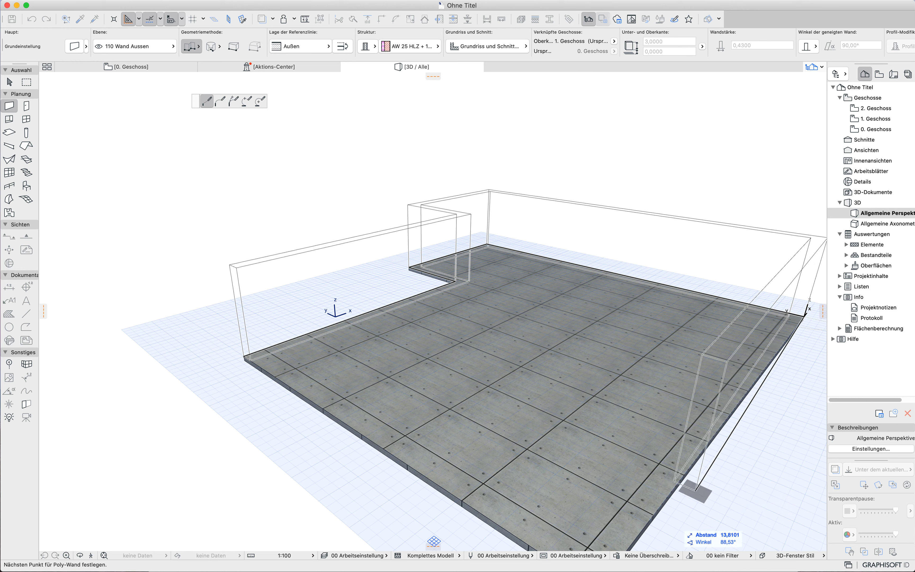
pyautogui.keyDown('shift'); pyautogui.moveTo(565, 461); pyautogui.dragTo(565, 424, button='middle'); pyautogui.keyUp('shift')
pyautogui.click(494, 539)
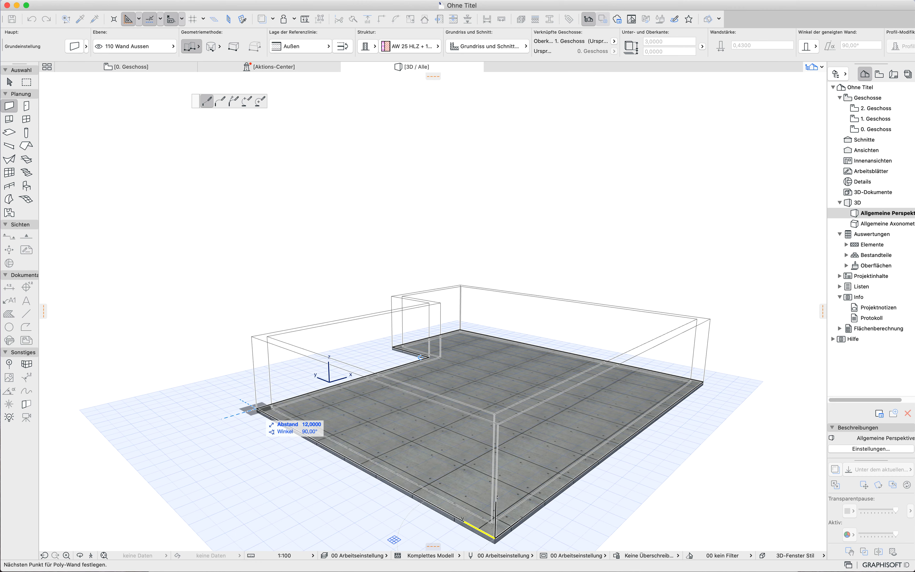
pyautogui.click(249, 408)
# Step: Duplicate the composite structure AW 25 HLZ + 16 WDVS under the name IW 25 HLZ
pyautogui.keyDown('shift'); pyautogui.moveTo(382, 388); pyautogui.dragTo(316, 409, button='middle'); pyautogui.keyUp('shift')
pyautogui.scroll(3, 425, 395)
pyautogui.moveTo(425, 395); pyautogui.dragTo(503, 440, button='middle')
pyautogui.scroll(2, 426, 365)
pyautogui.keyDown('shift'); pyautogui.moveTo(484, 394); pyautogui.dragTo(499, 409, button='middle'); pyautogui.keyUp('shift')
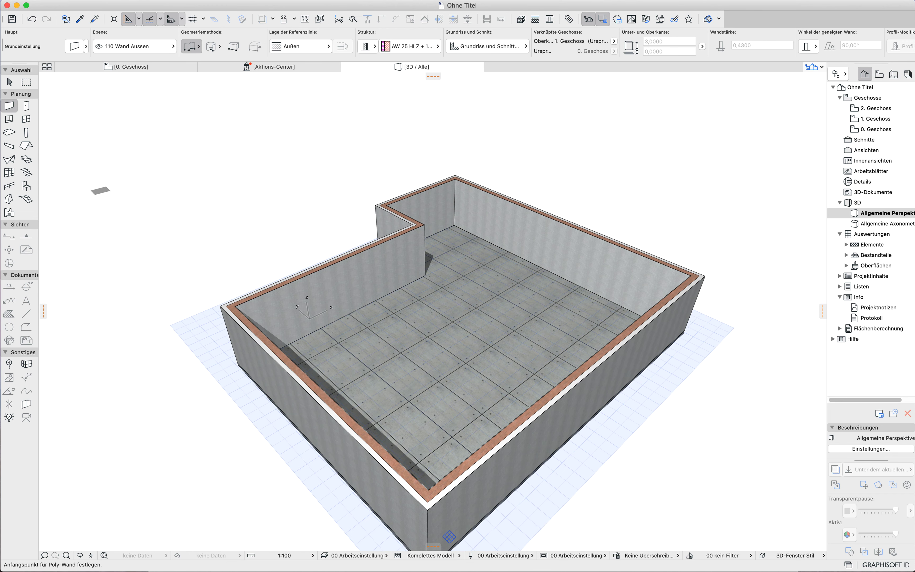
pyautogui.doubleClick(9, 106)
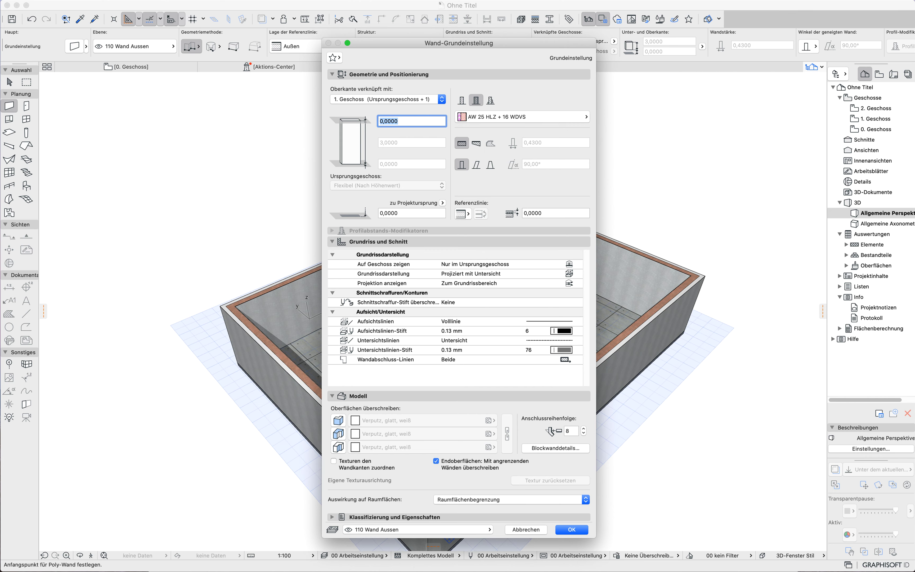
pyautogui.press('Return')
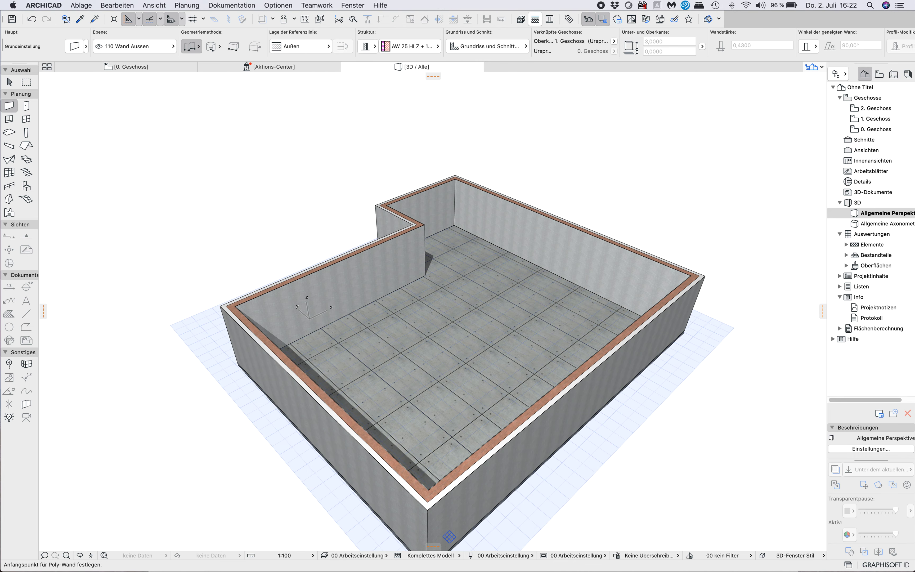
pyautogui.click(389, 70)
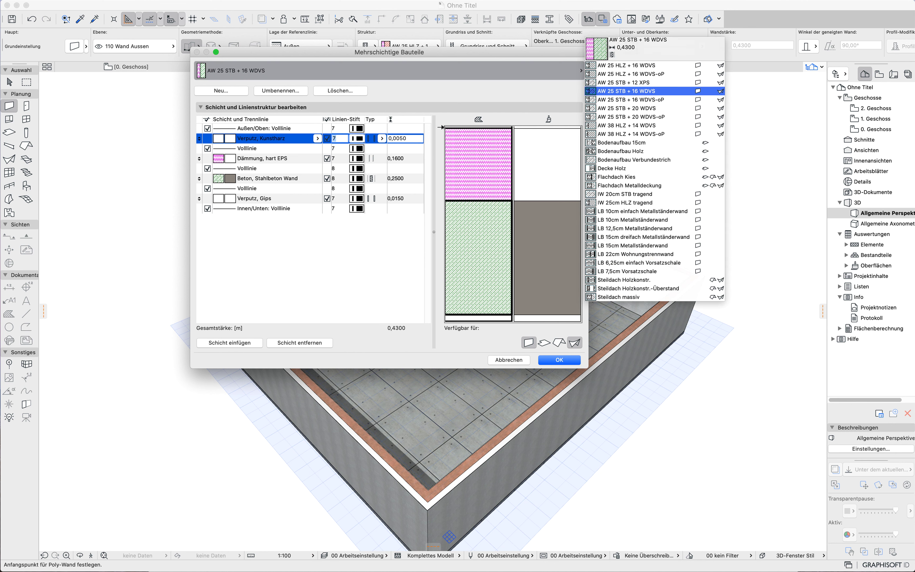
pyautogui.click(626, 65)
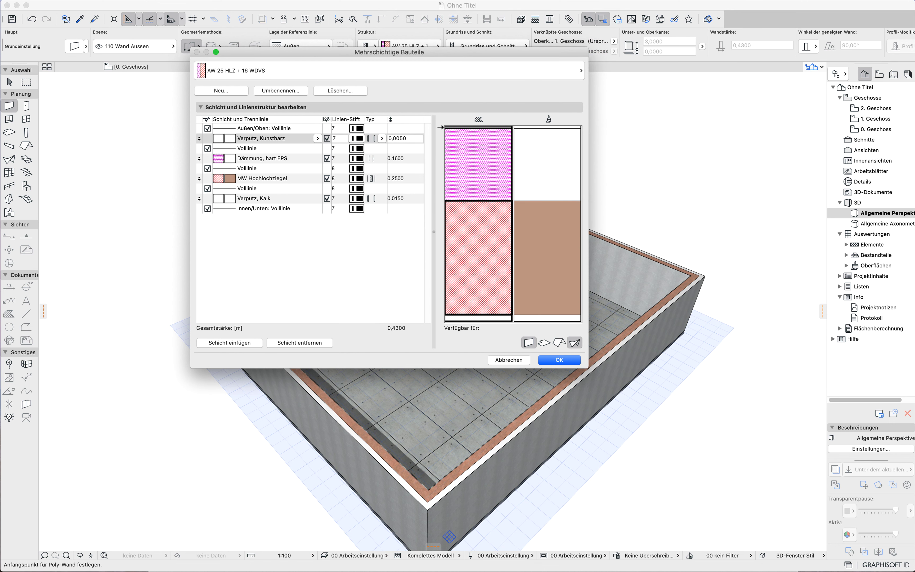
pyautogui.click(221, 91)
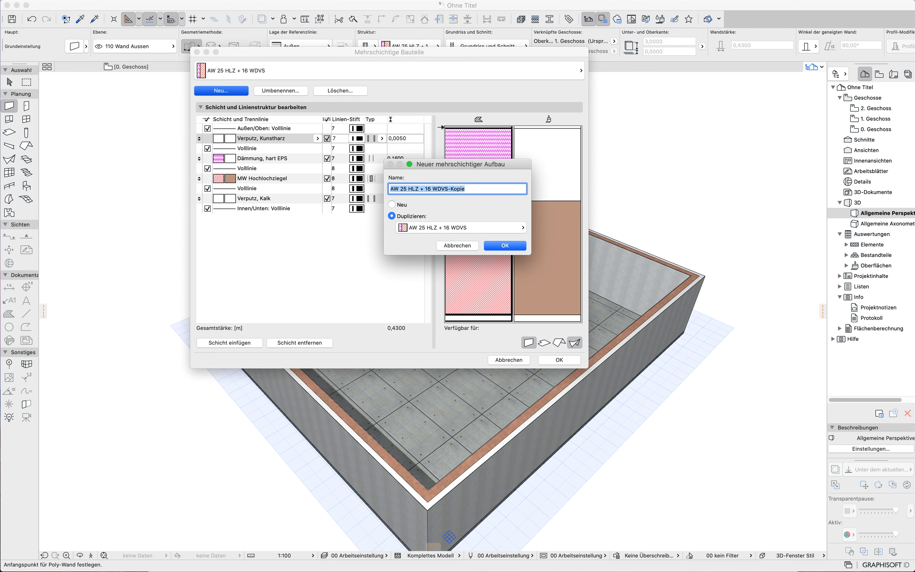
pyautogui.click(410, 188)
pyautogui.click(504, 246)
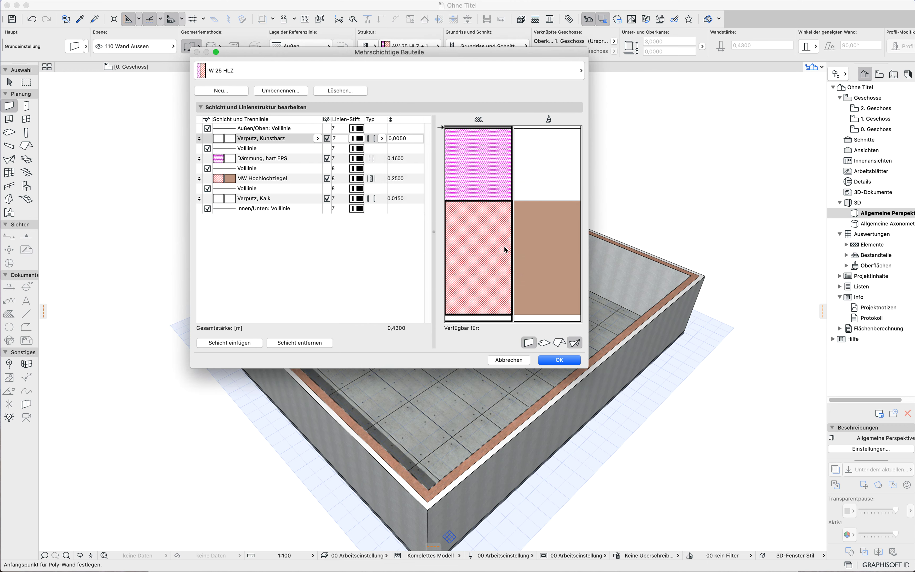
# Step: In IW 25 HLZ, remove the Dämmung, hart EPS layer and change the outer plaster to Verputz, Kalk with a thickness of 0,0150 m
pyautogui.click(261, 161)
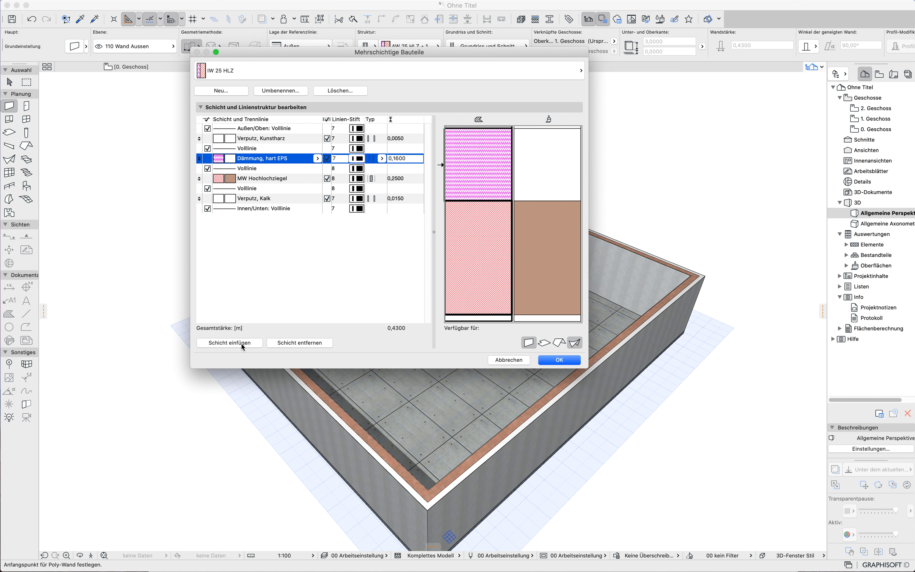
pyautogui.click(283, 342)
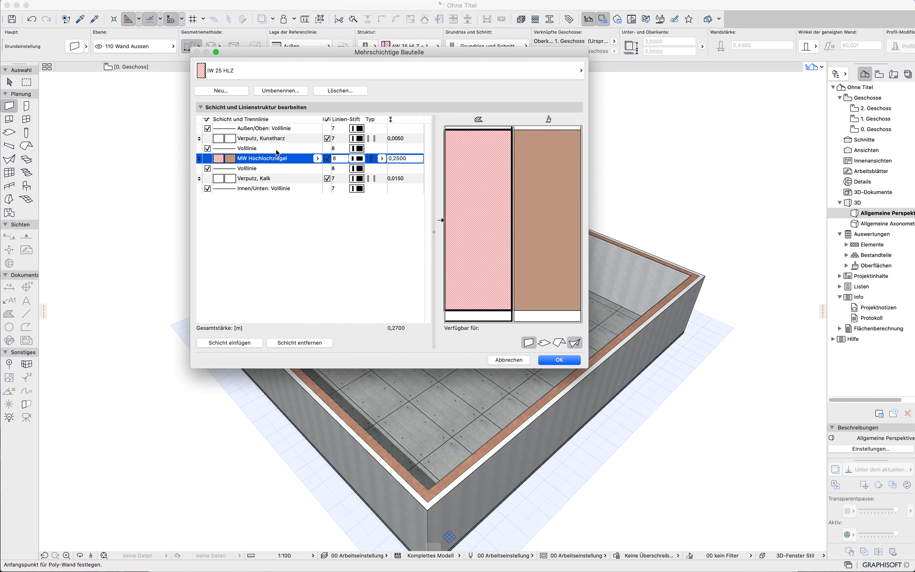
pyautogui.click(287, 139)
pyautogui.click(319, 140)
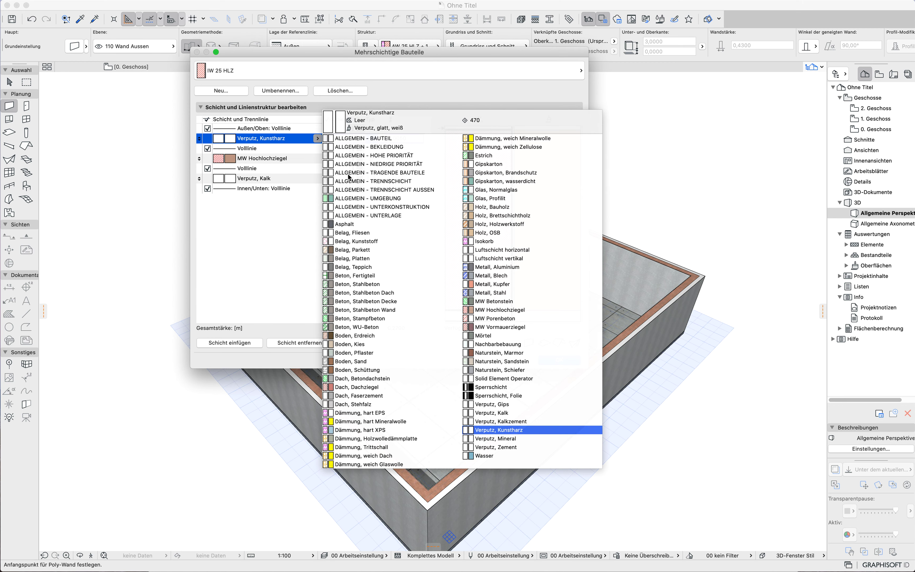
pyautogui.click(511, 413)
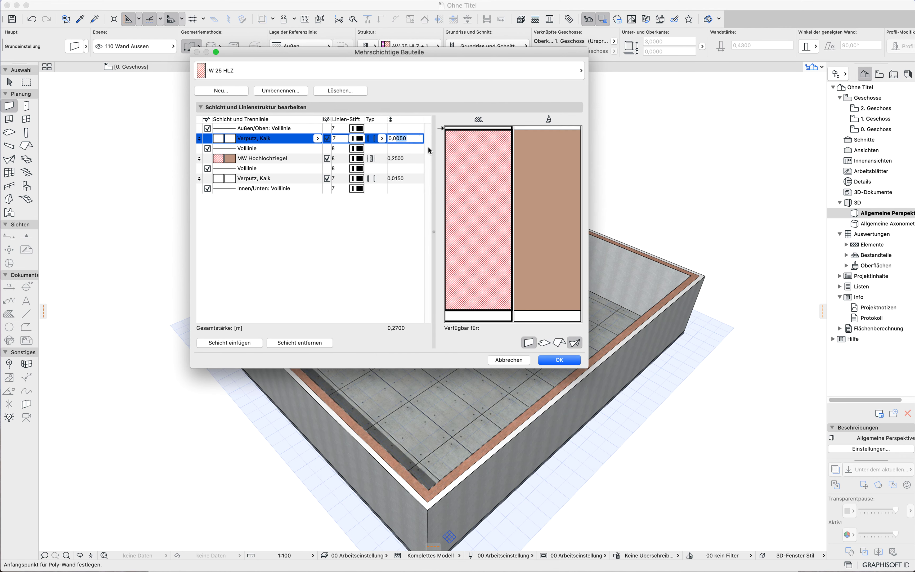
pyautogui.write('015')
pyautogui.click(458, 172)
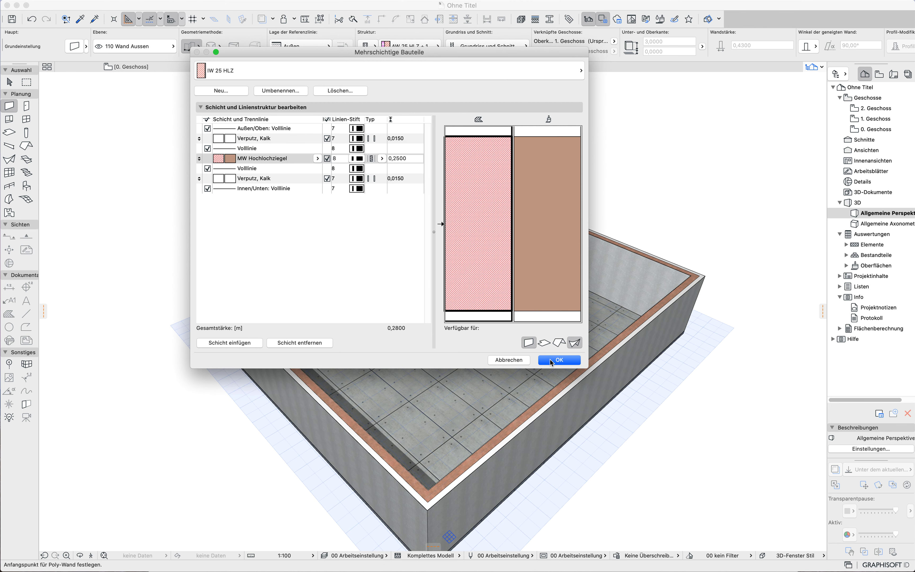
# Step: Duplicate the composite IW 25 HLZ as IW 10 HLZ and save the composite structures
pyautogui.click(228, 93)
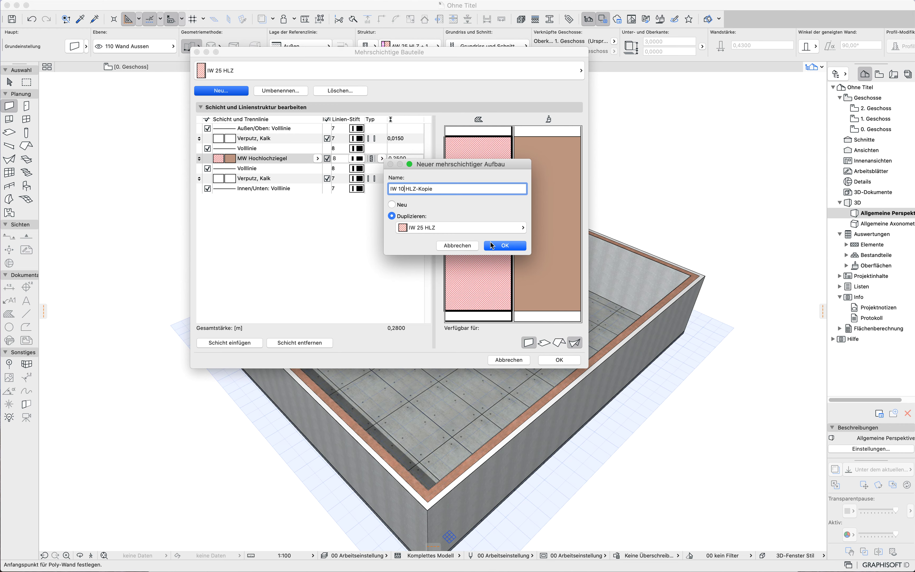
pyautogui.click(426, 227)
pyautogui.click(422, 223)
pyautogui.click(508, 248)
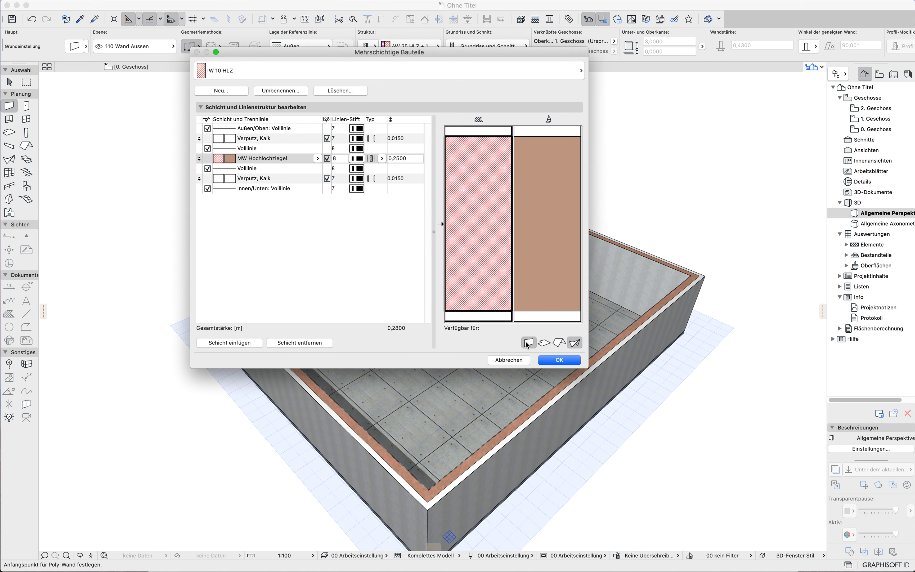
pyautogui.click(559, 360)
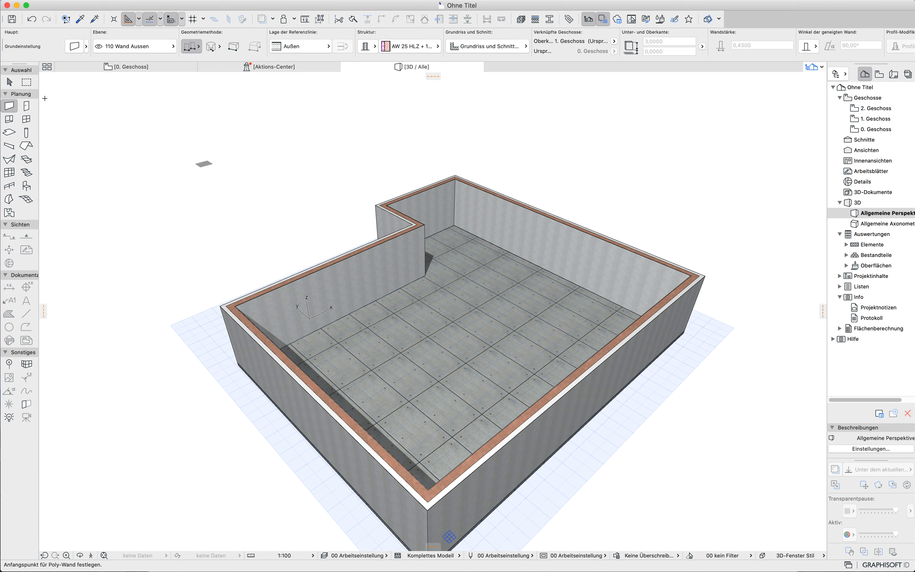
# Step: Draw an L-shaped interior wall with IW 25 HLZ from the 10 m outer wall to the 15 m outer wall, enclosing the recessed corner
pyautogui.click(404, 49)
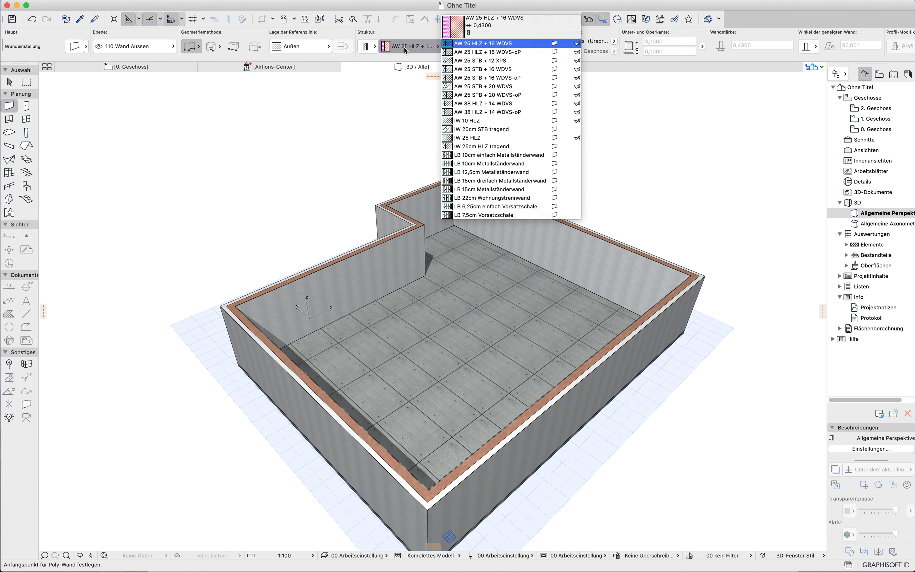
pyautogui.click(470, 138)
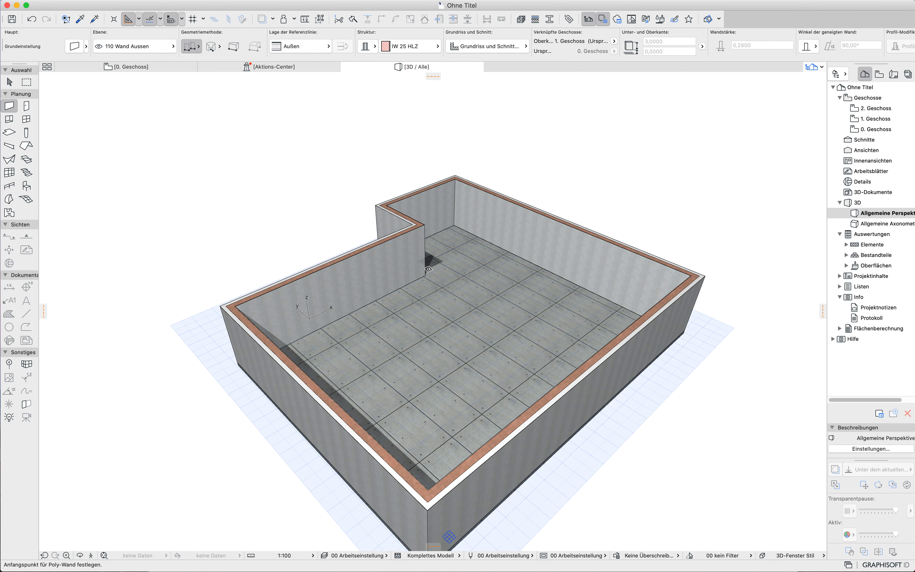
pyautogui.click(379, 298)
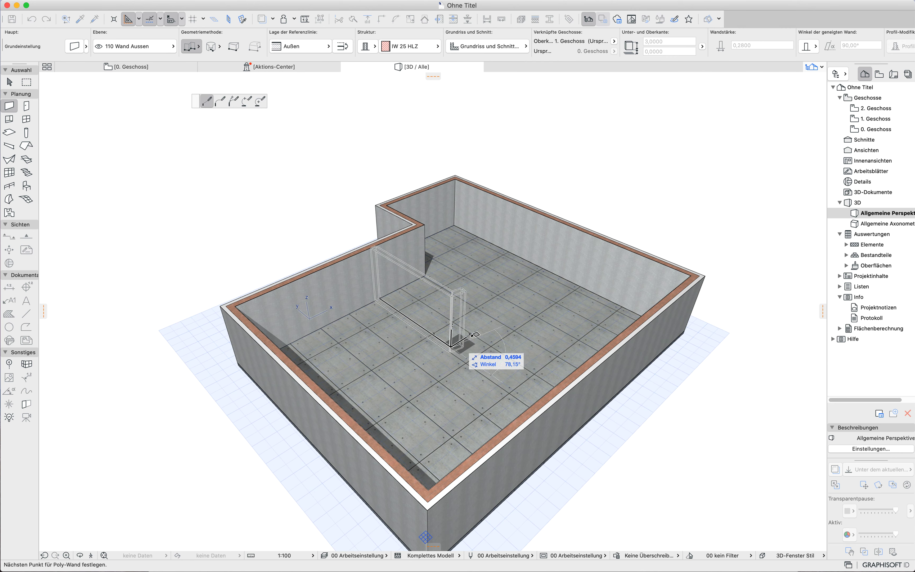
pyautogui.click(451, 345)
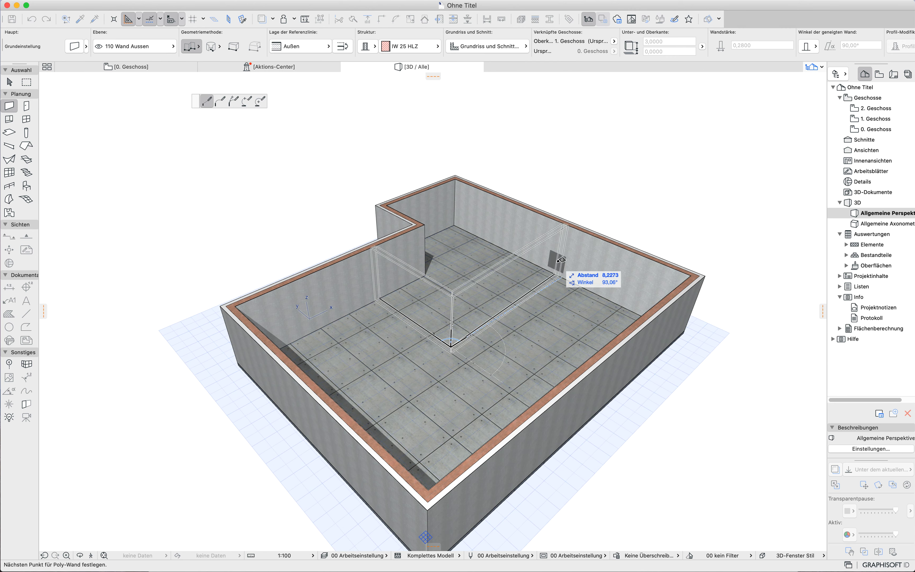
pyautogui.click(562, 276)
pyautogui.click(562, 276)
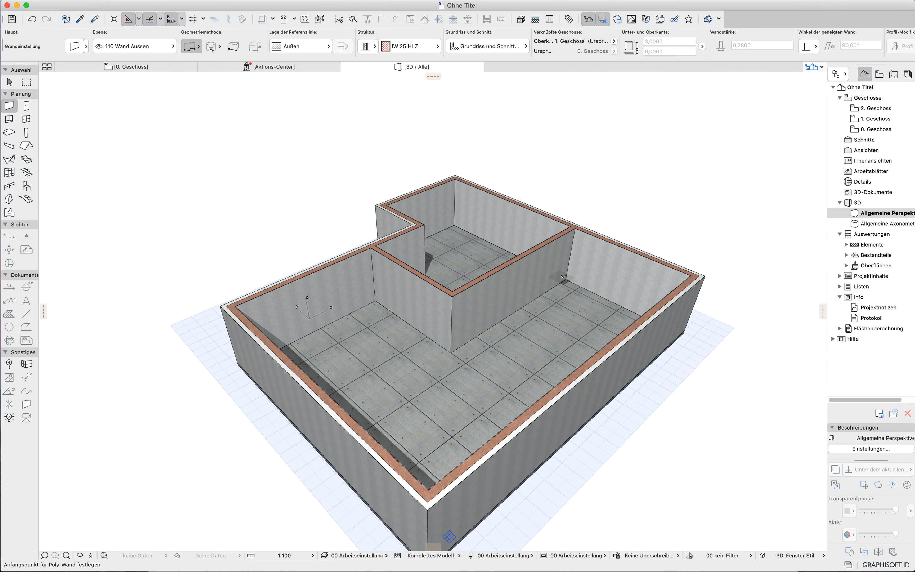
# Step: Draw a straight IW 25 HLZ interior wall at 90° from the L-shaped interior wall to the opposite outer wall
pyautogui.scroll(10, 382, 253)
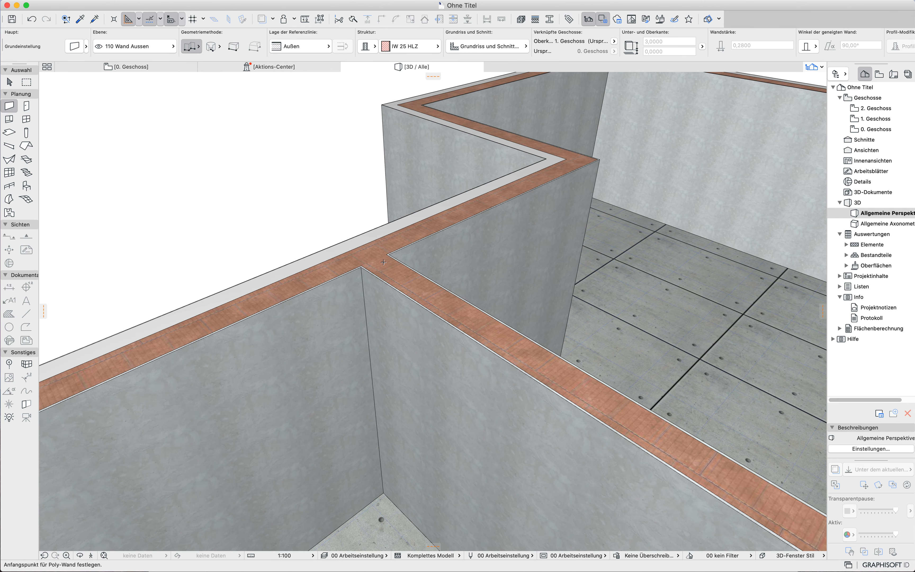
pyautogui.scroll(-10, 383, 262)
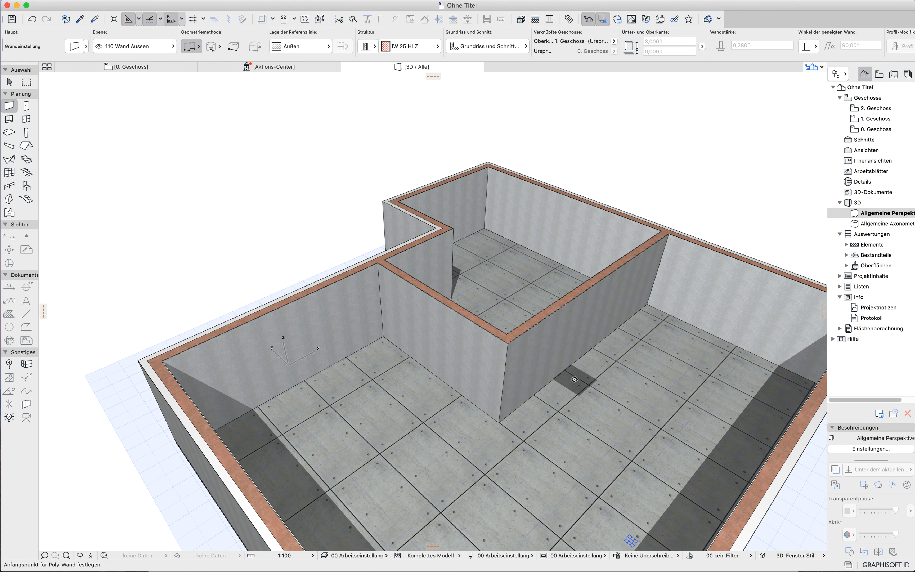
pyautogui.click(562, 374)
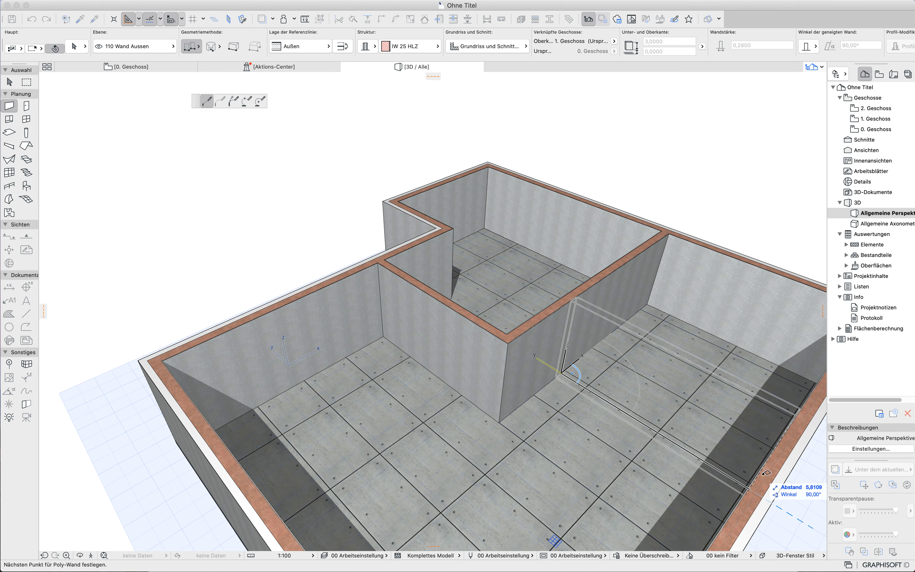
pyautogui.keyDown('shift'); pyautogui.moveTo(673, 410); pyautogui.dragTo(533, 472, button='middle'); pyautogui.keyUp('shift')
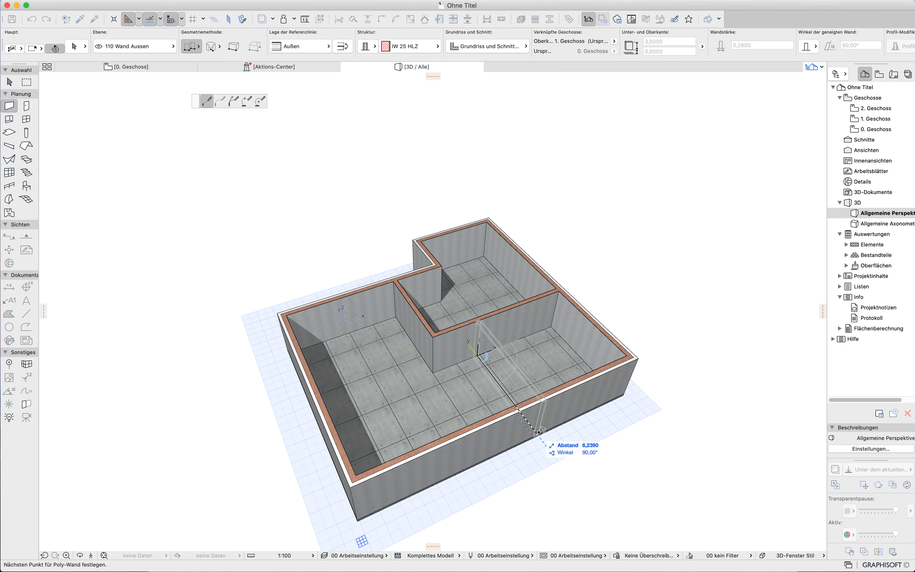
pyautogui.doubleClick(541, 430)
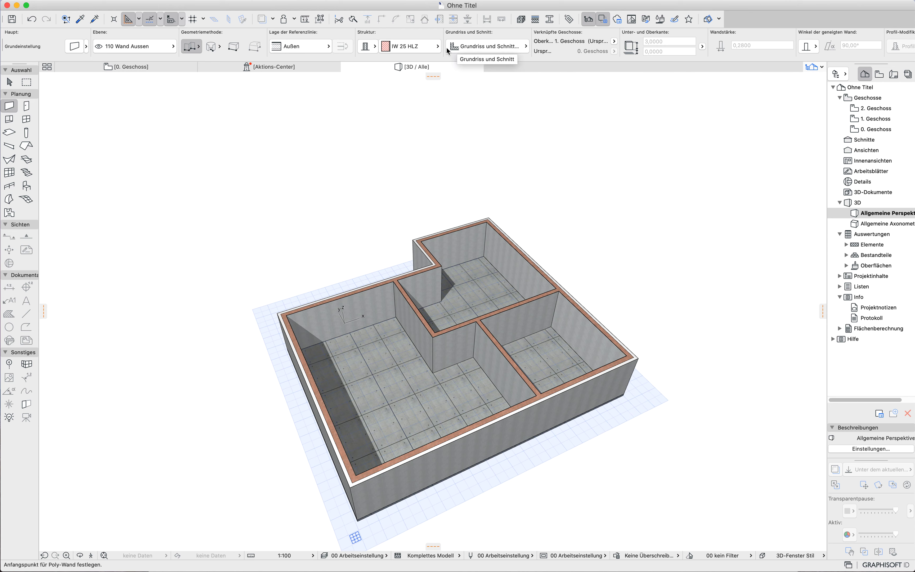
# Step: Switch the wall structure to IW 10 HLZ and draw a straight wall from the L-shaped wall's corner to the nearest parallel-facing outer wall
pyautogui.click(426, 47)
pyautogui.click(477, 121)
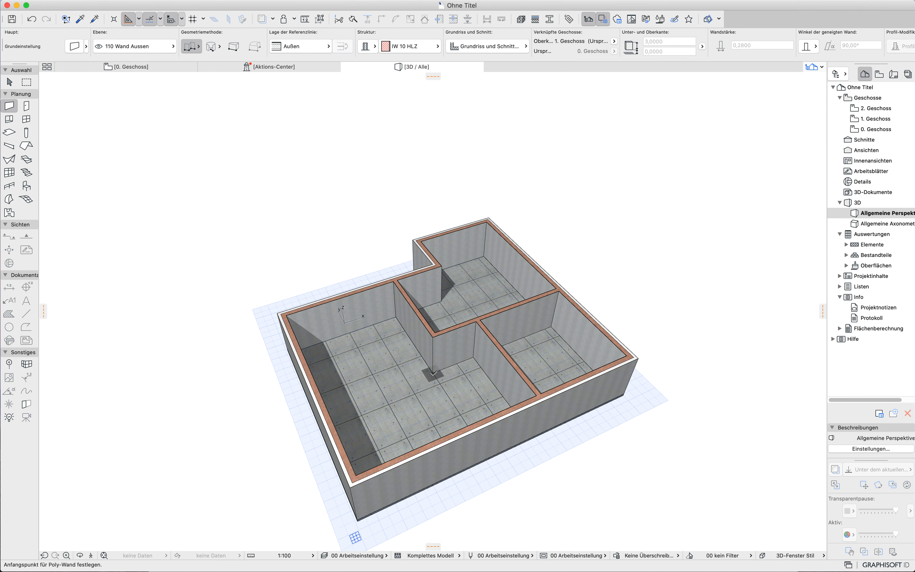
pyautogui.click(433, 373)
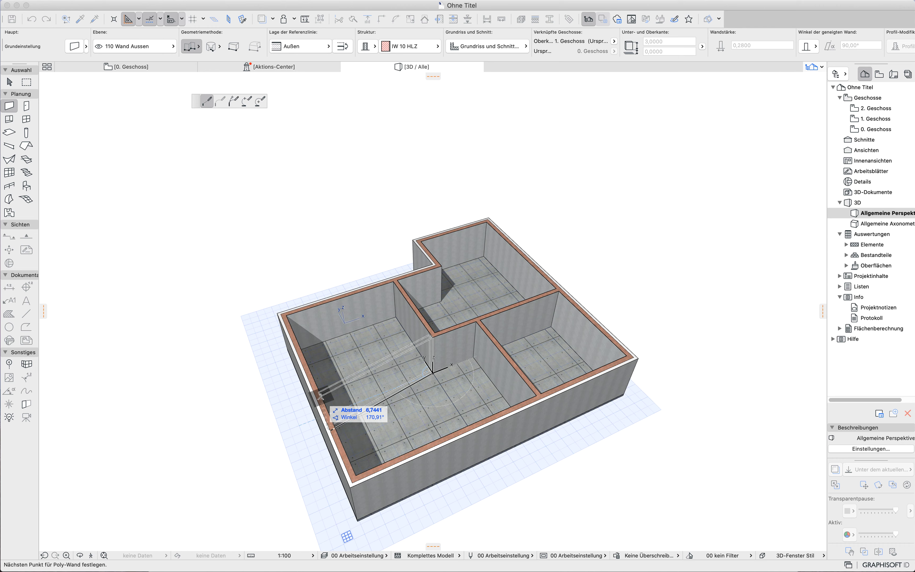
pyautogui.click(316, 378)
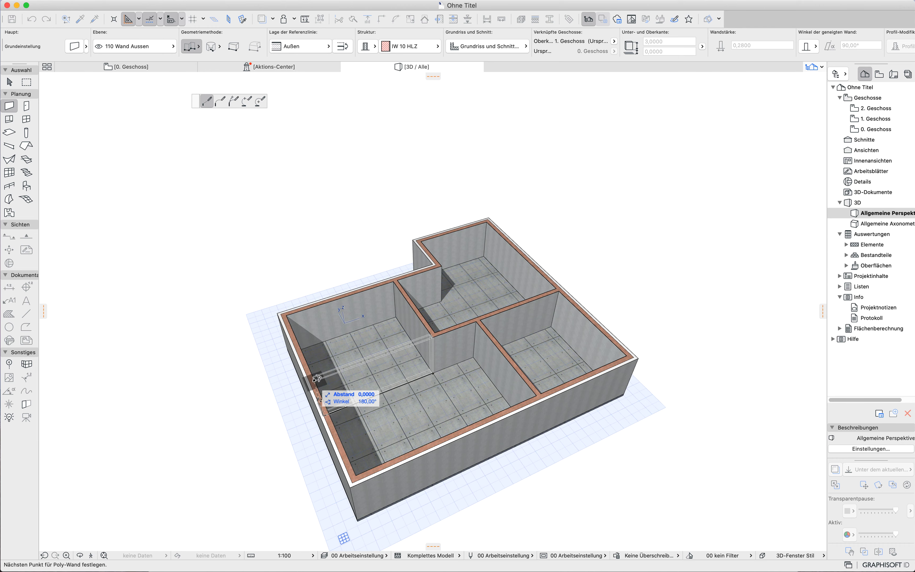
pyautogui.press('Escape')
# Step: In the composite IW 10 HLZ, set the MW Hochlochziegel layer's thickness to 0,10 m and save the composite
pyautogui.scroll(5, 419, 345)
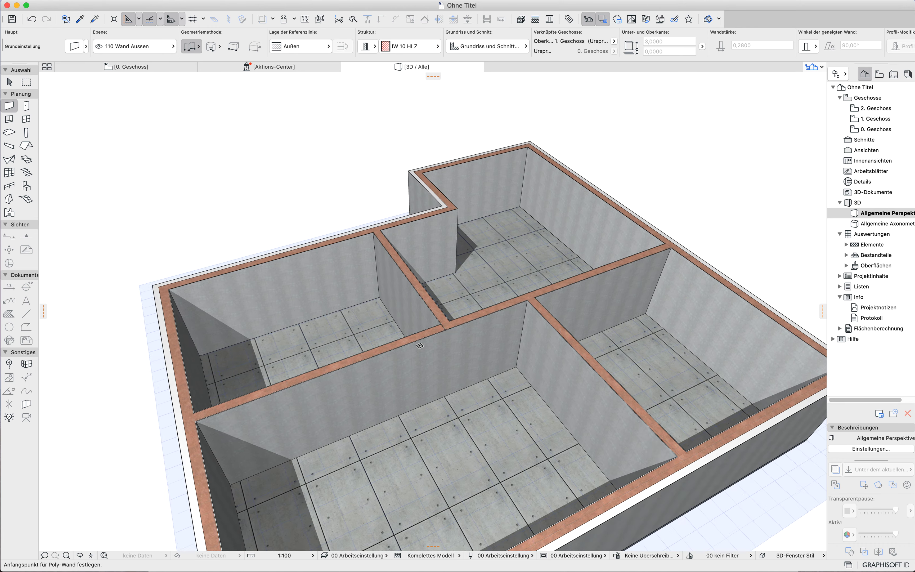
pyautogui.scroll(2, 419, 345)
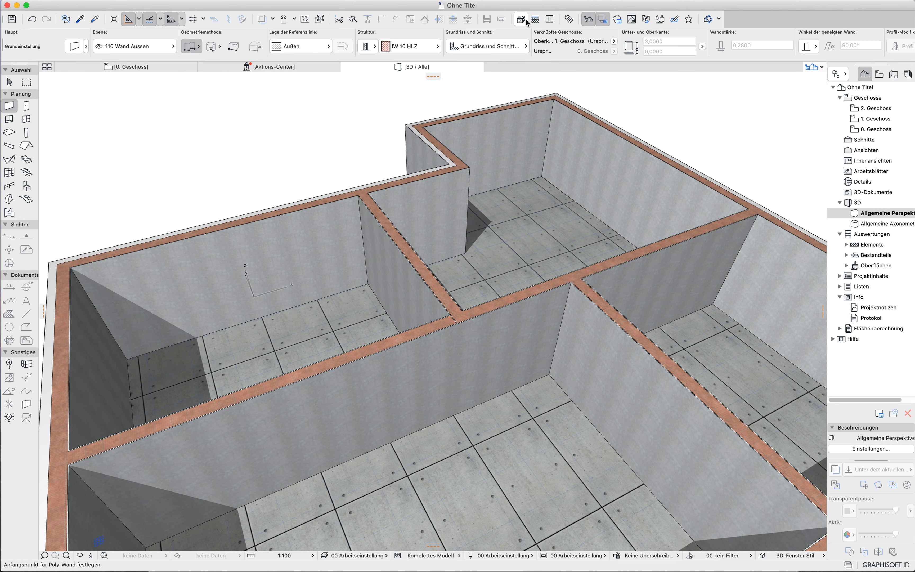
pyautogui.click(536, 20)
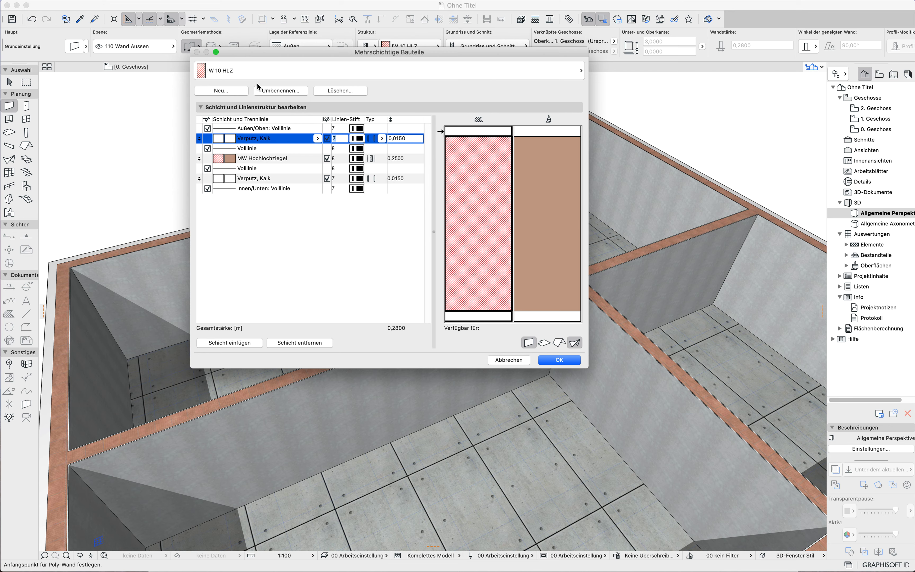
pyautogui.click(242, 73)
pyautogui.click(241, 73)
pyautogui.click(250, 159)
pyautogui.moveTo(399, 158); pyautogui.dragTo(394, 159)
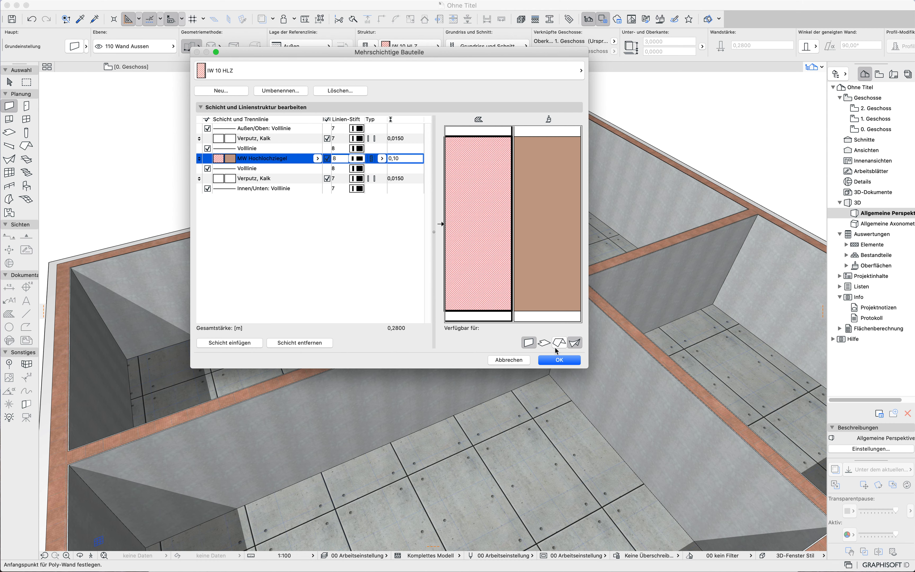
pyautogui.click(559, 360)
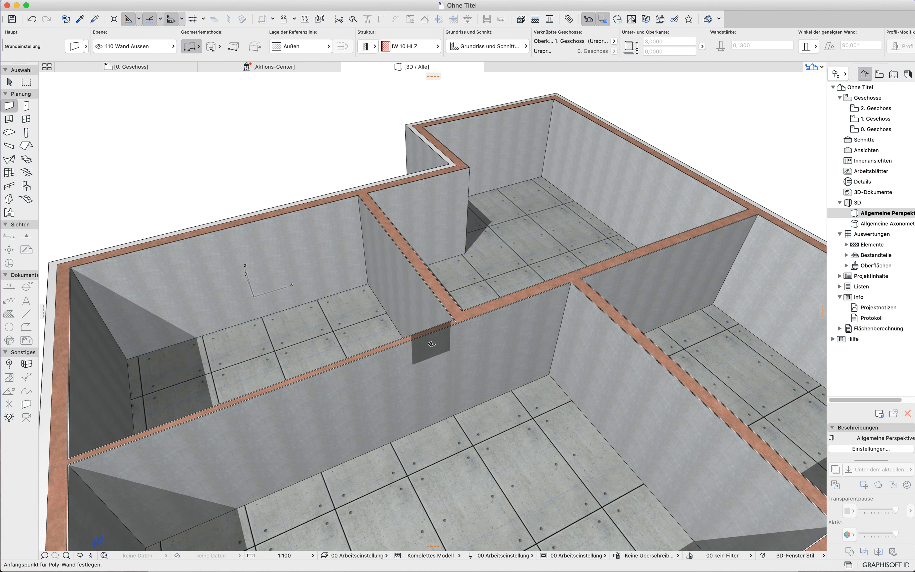
# Step: Choose 2-Flügelfenster 23 as the window type in the default window settings
pyautogui.click(29, 120)
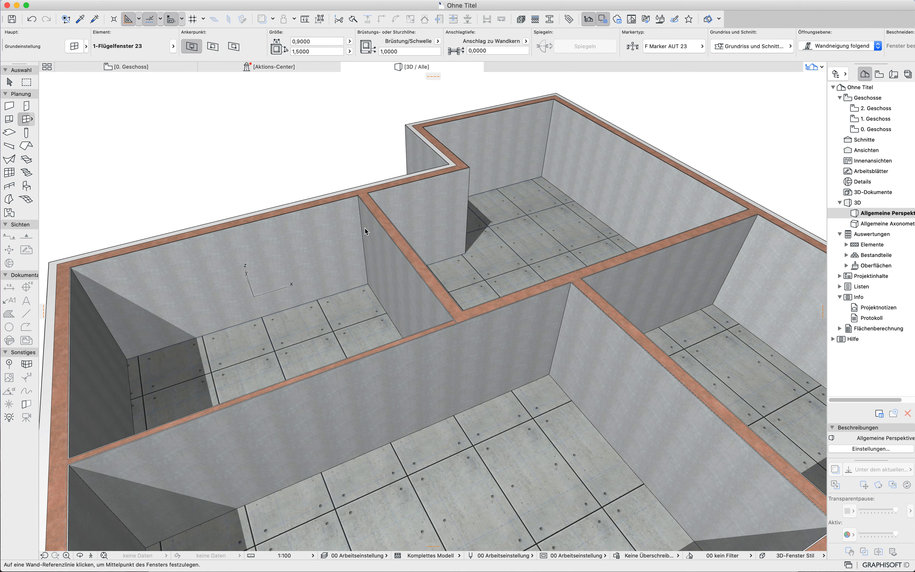
pyautogui.press('super+t')
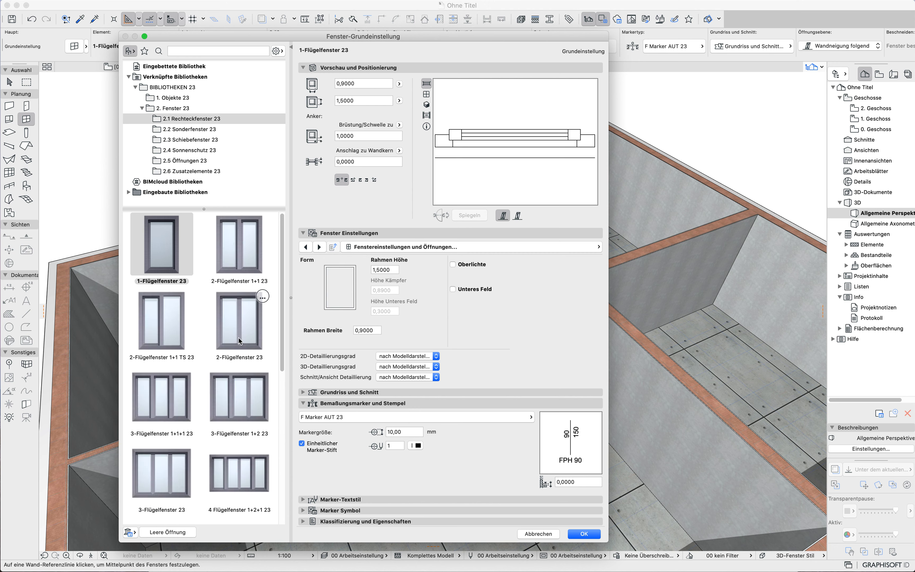
pyautogui.click(240, 321)
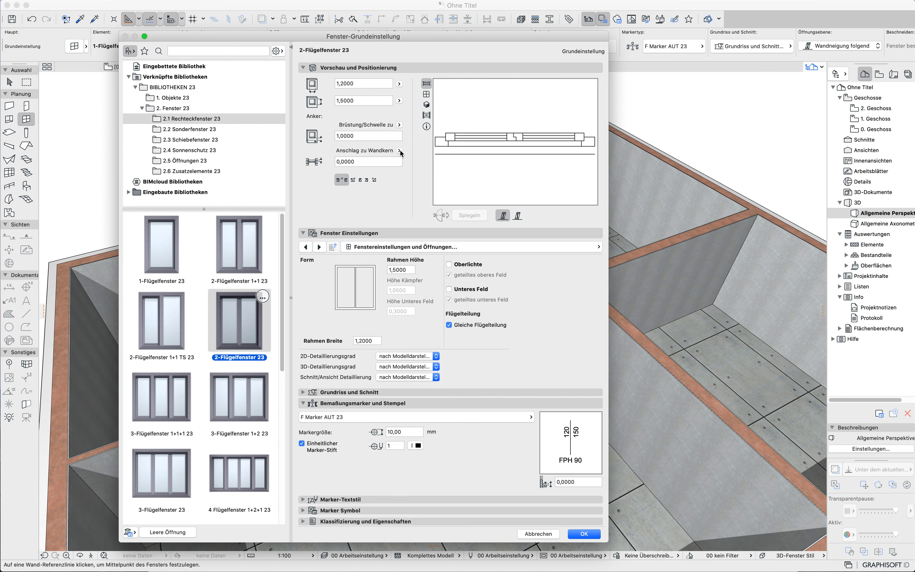
pyautogui.click(584, 534)
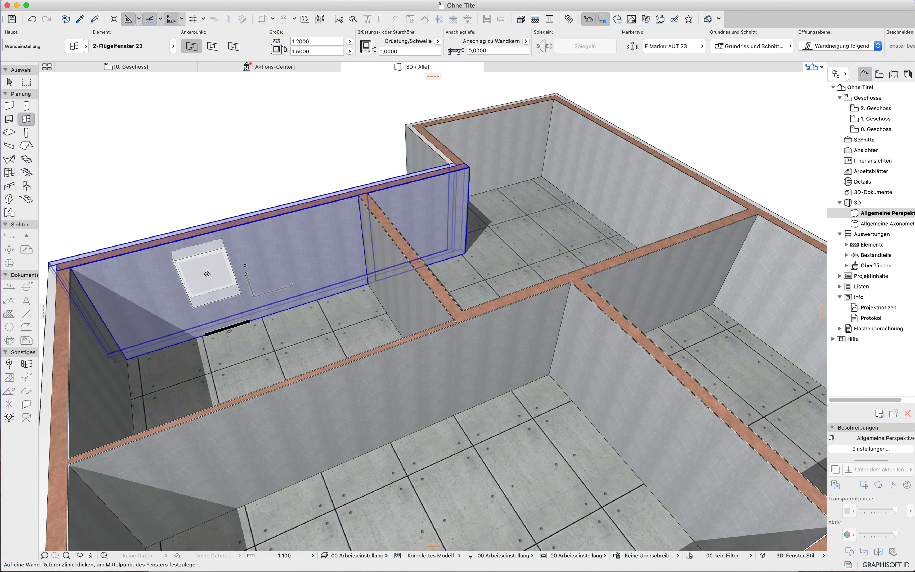
# Step: Place one window in the 10 m outer wall and two in the adjoining outer wall, one for each room
pyautogui.click(206, 274)
pyautogui.click(157, 345)
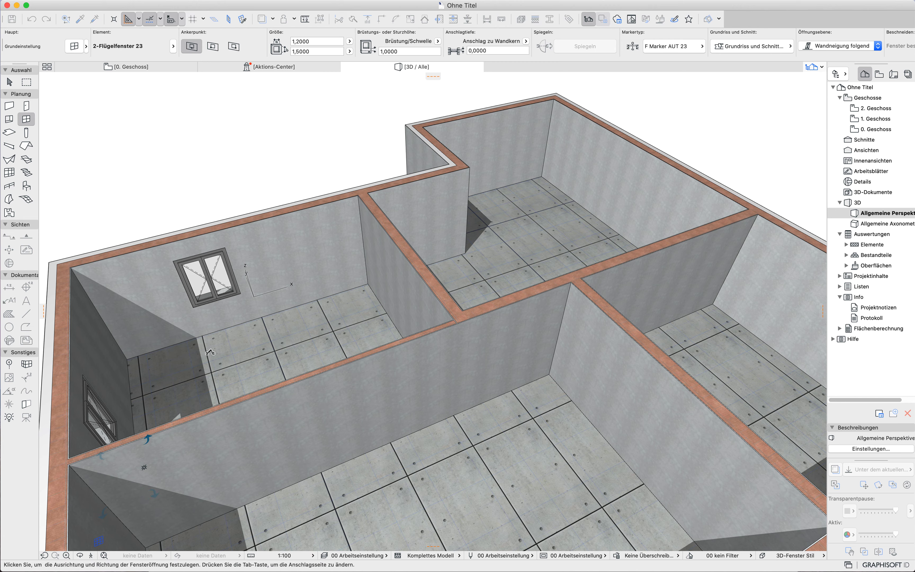
pyautogui.scroll(-10, 669, 366)
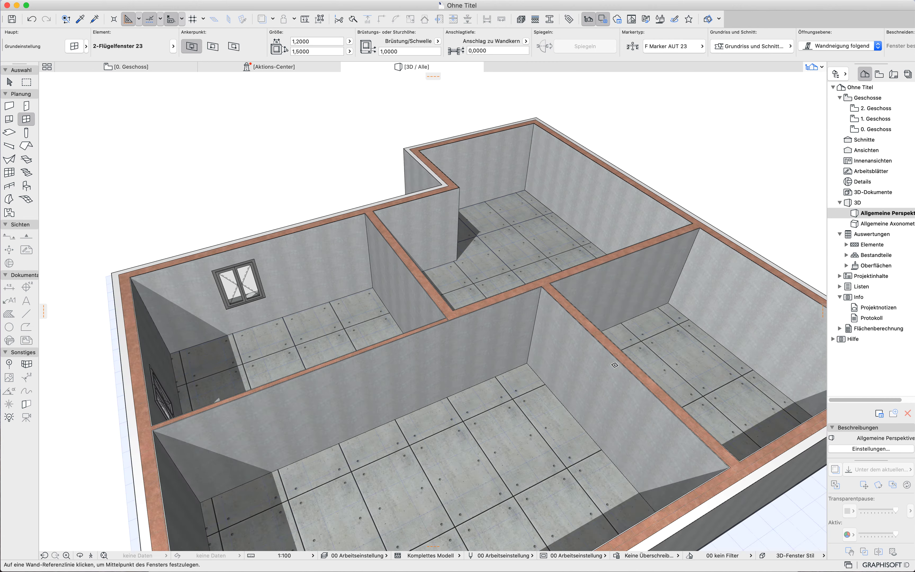
pyautogui.keyDown('shift'); pyautogui.moveTo(471, 384); pyautogui.dragTo(468, 386, button='middle'); pyautogui.keyUp('shift')
pyautogui.click(452, 382)
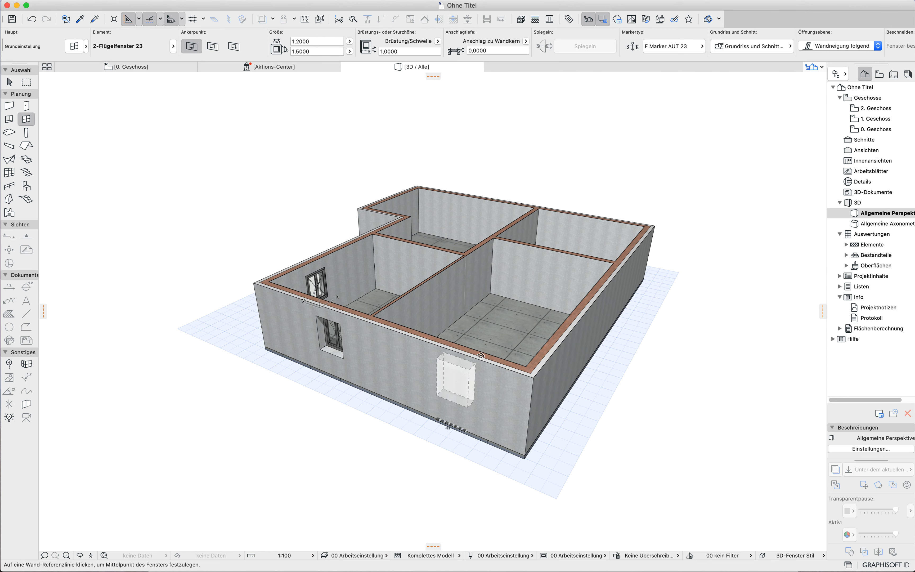
# Step: Place two windows in each of the two remaining long outer walls, one for each room
pyautogui.click(570, 353)
pyautogui.click(572, 299)
pyautogui.keyDown('shift'); pyautogui.moveTo(573, 299); pyautogui.dragTo(591, 291, button='middle'); pyautogui.keyUp('shift')
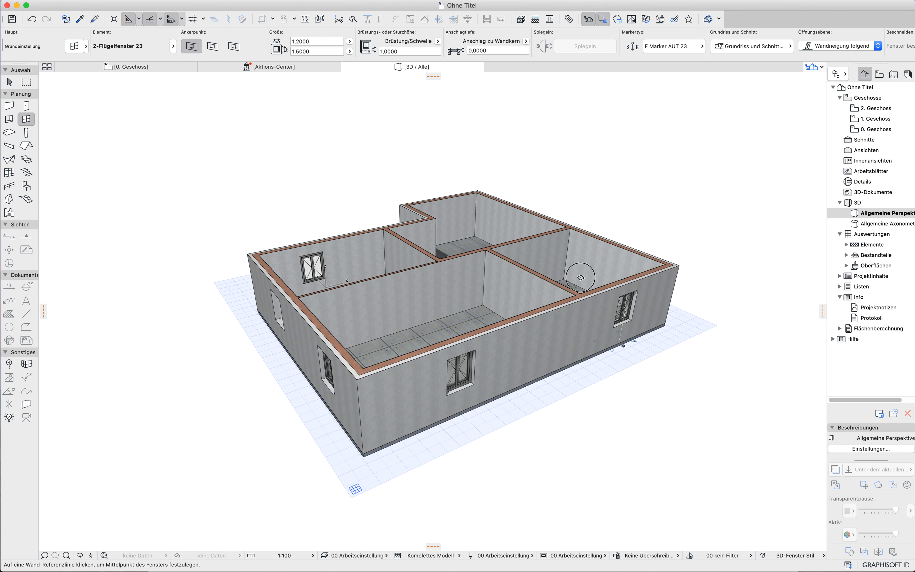
pyautogui.click(617, 269)
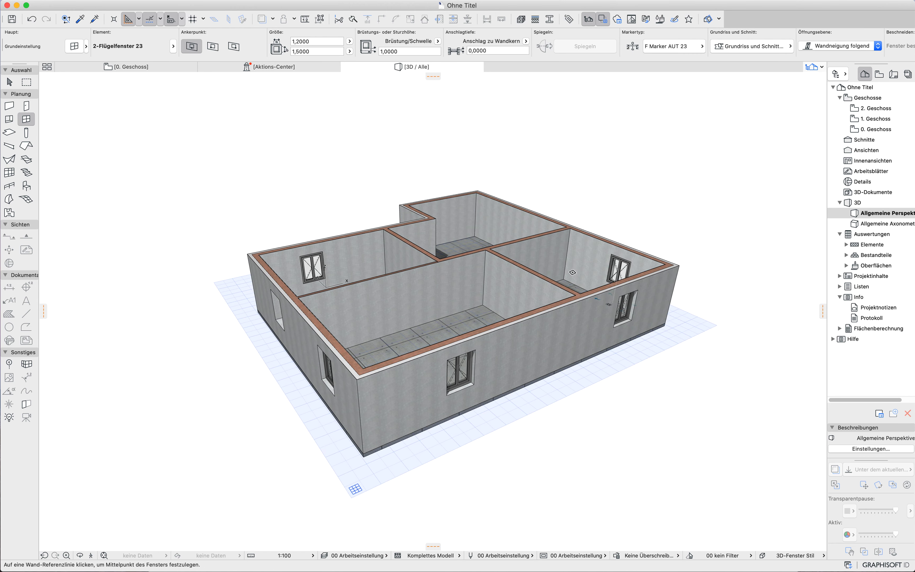
pyautogui.click(616, 273)
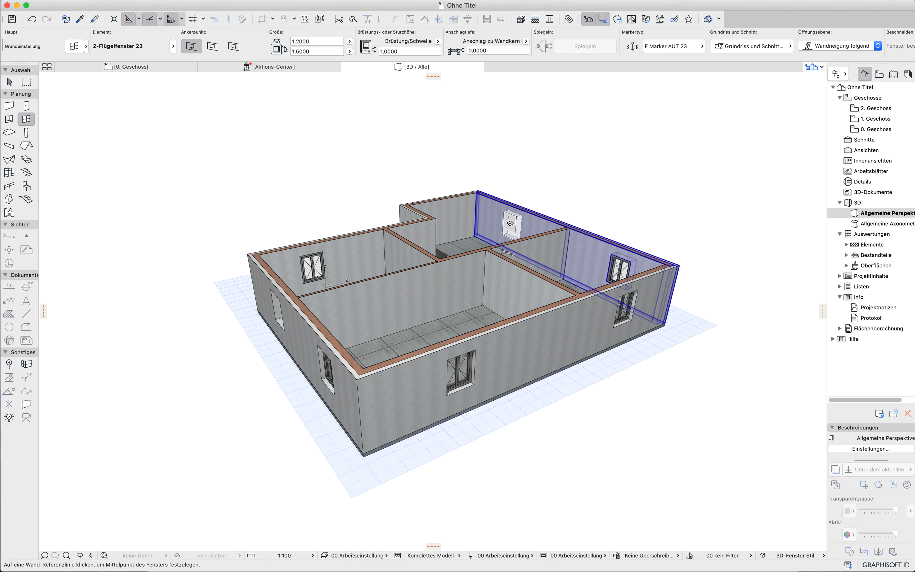
pyautogui.click(509, 225)
pyautogui.click(264, 129)
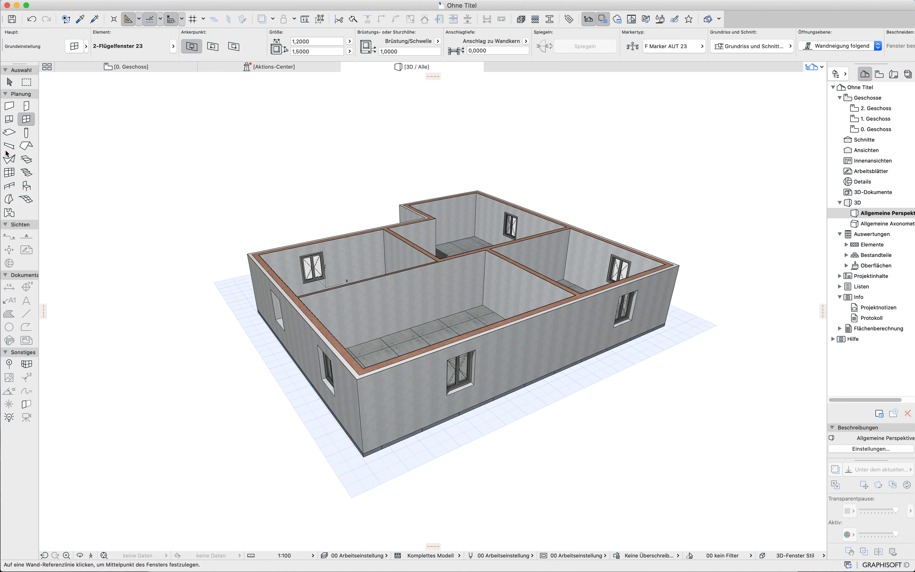
# Step: Set the door type to Eingang 01 1-Fl 2S 23 and place it in the 15 m outer wall between its two windows
pyautogui.doubleClick(26, 106)
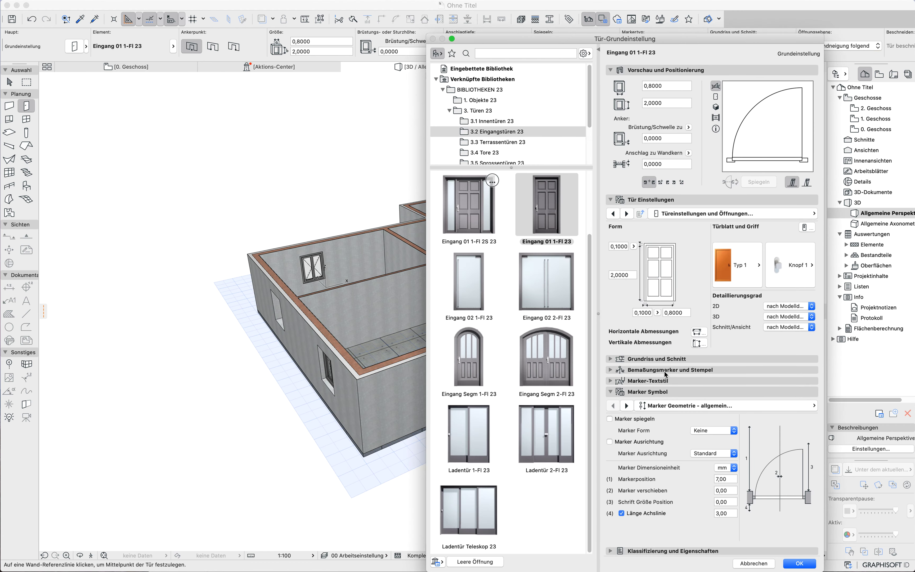
pyautogui.click(799, 563)
pyautogui.keyDown('shift'); pyautogui.moveTo(637, 351); pyautogui.dragTo(620, 339, button='middle'); pyautogui.keyUp('shift')
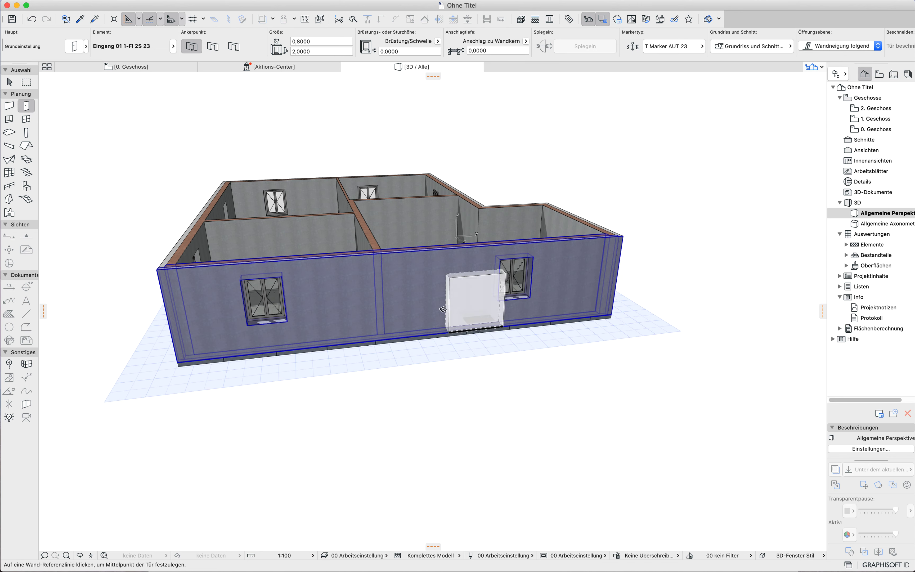
pyautogui.click(432, 300)
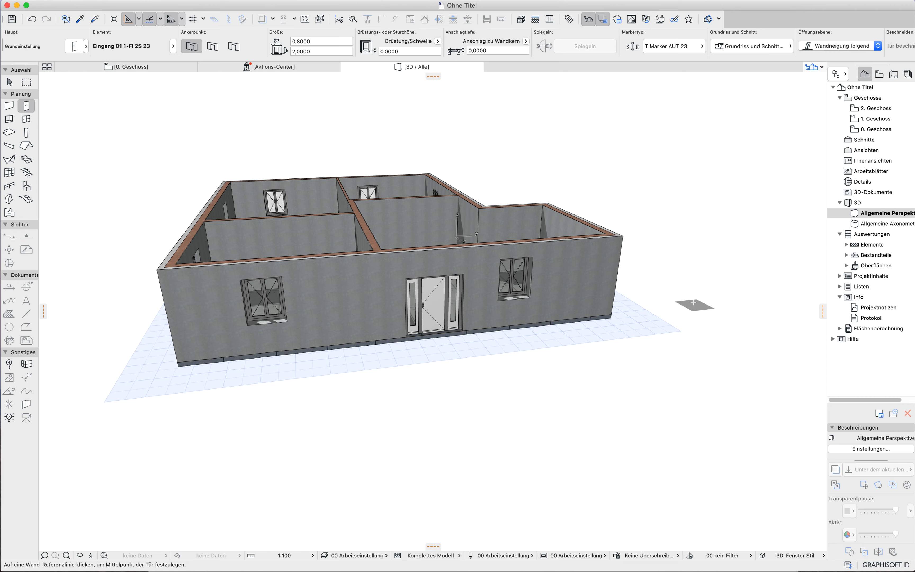
pyautogui.keyDown('shift'); pyautogui.moveTo(676, 272); pyautogui.dragTo(759, 400, button='middle'); pyautogui.keyUp('shift')
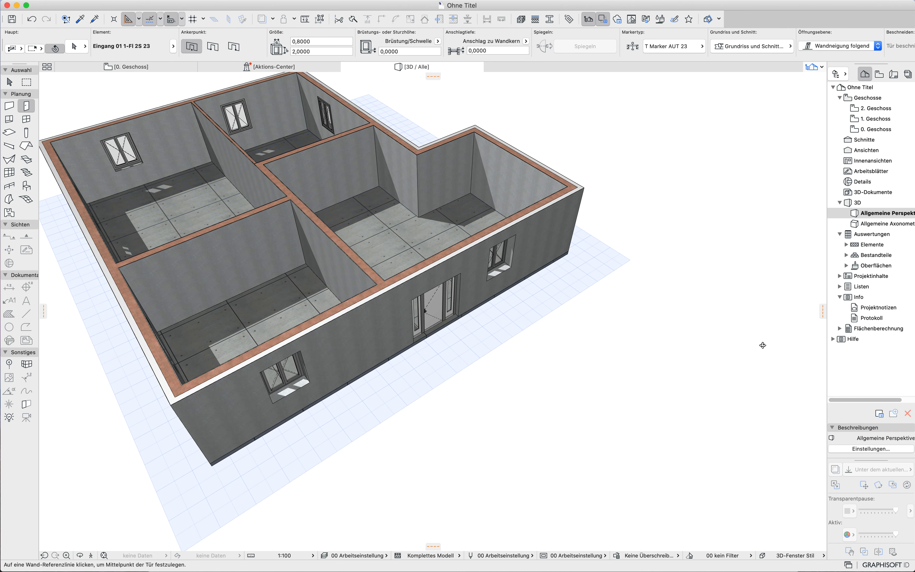
pyautogui.moveTo(448, 308)
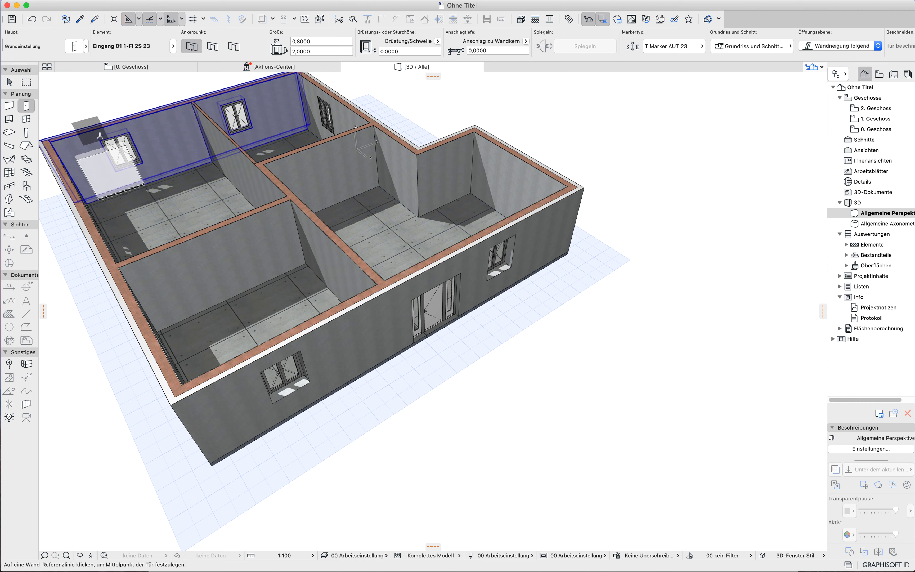
# Step: Select all elements in the 0. Geschoss floor plan and compare the selection with the 3D view
pyautogui.click(170, 67)
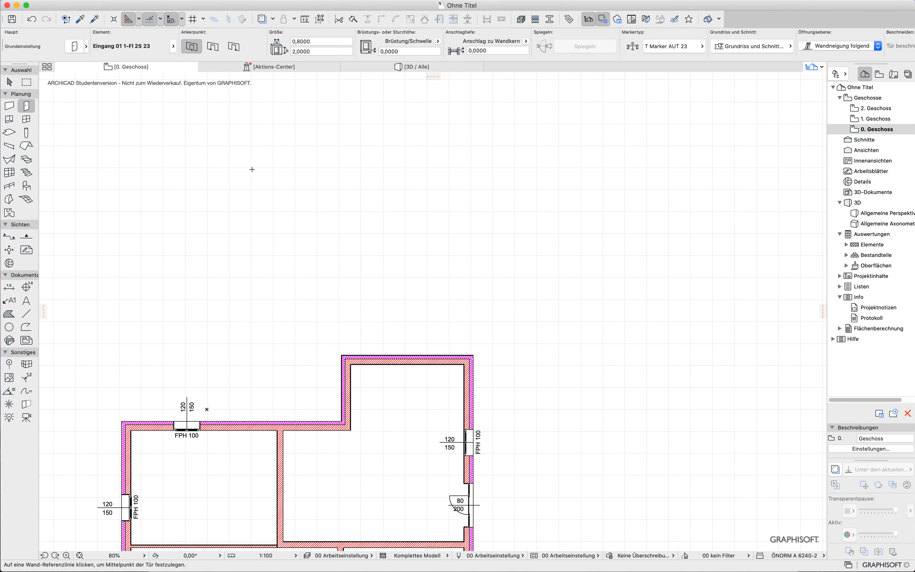
pyautogui.scroll(-10, 334, 308)
pyautogui.hscroll(-5, 334, 308)
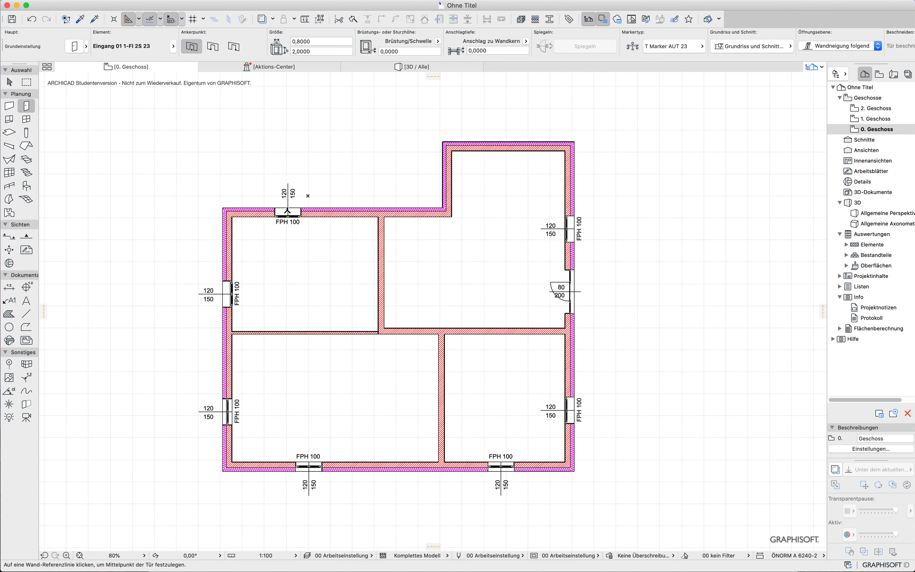
pyautogui.click(10, 82)
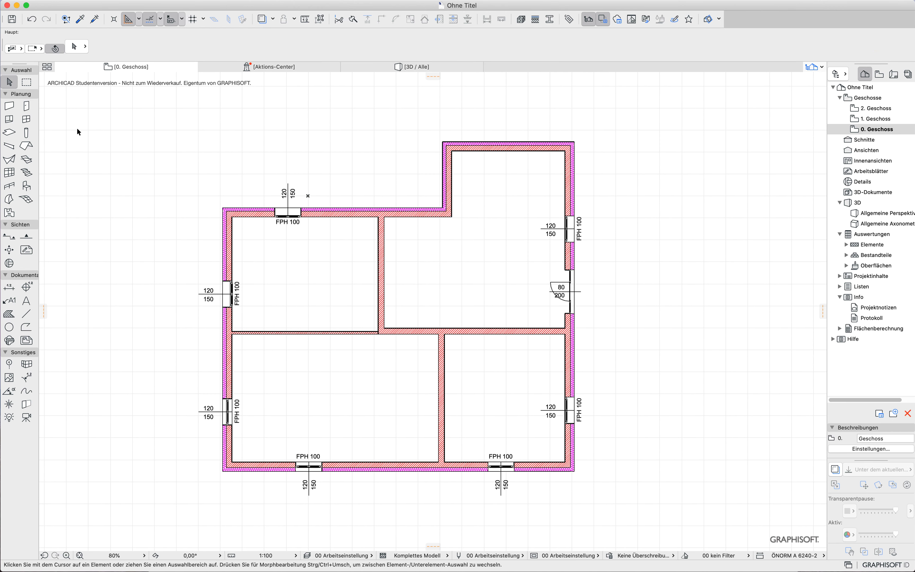
pyautogui.press('super+a')
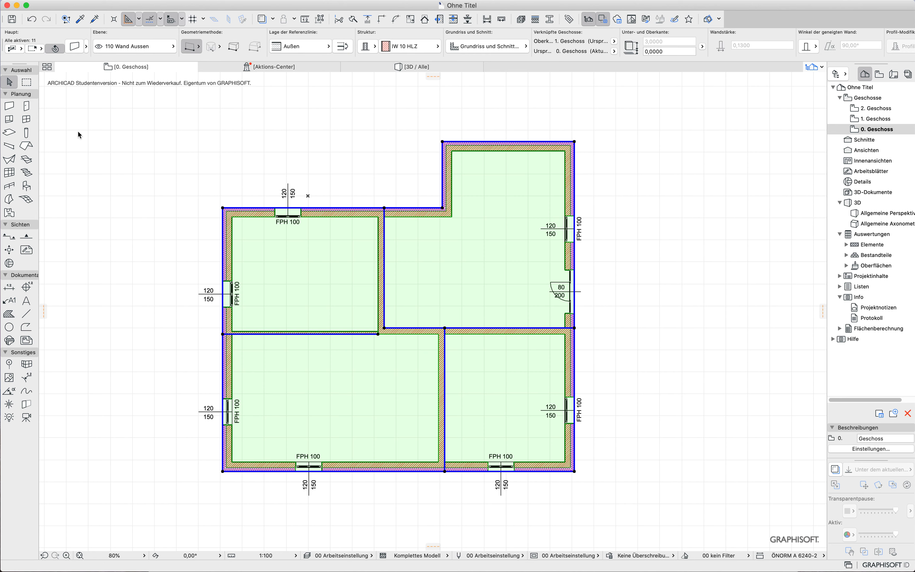
pyautogui.click(395, 69)
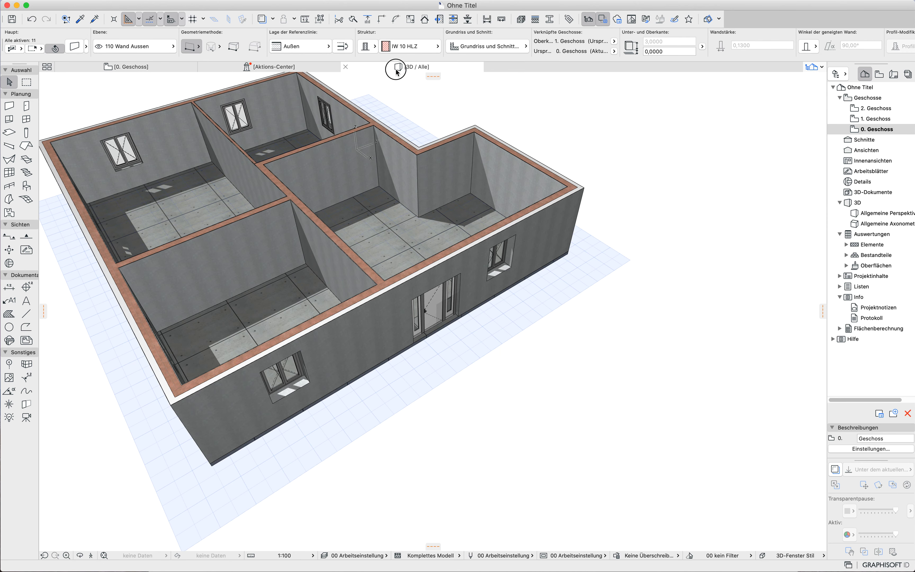
pyautogui.click(134, 66)
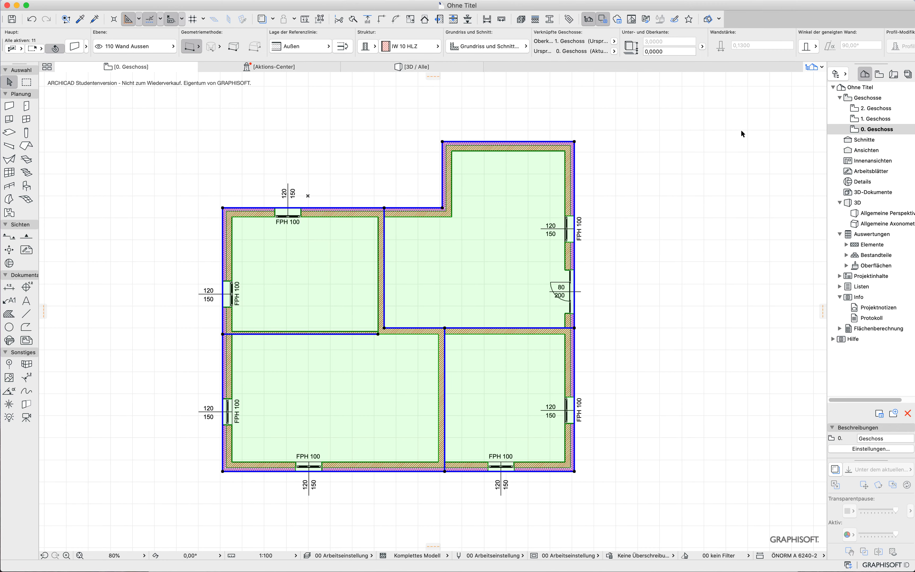
# Step: Paste the copied ground-floor elements into the 1. Geschoss floor plan at their original position
pyautogui.doubleClick(865, 119)
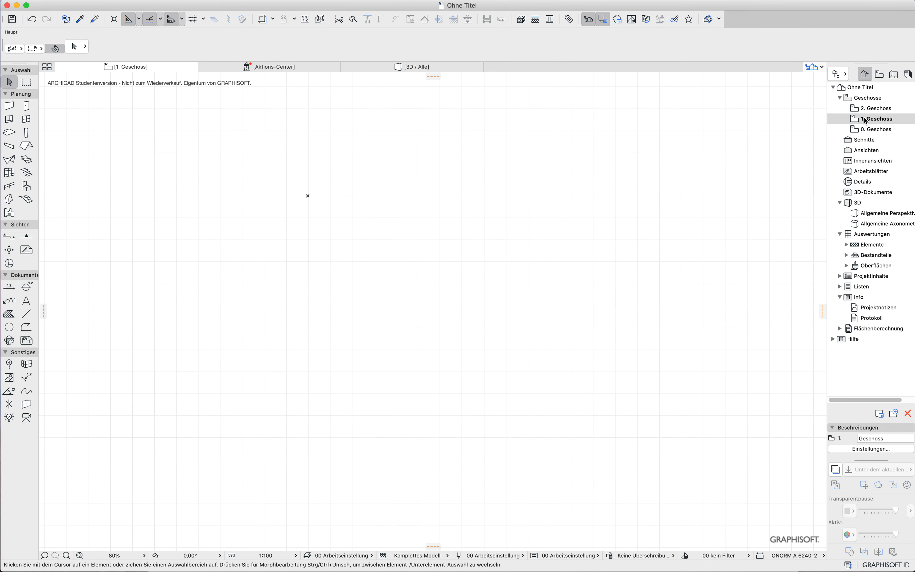
pyautogui.press('super+v')
pyautogui.click(736, 273)
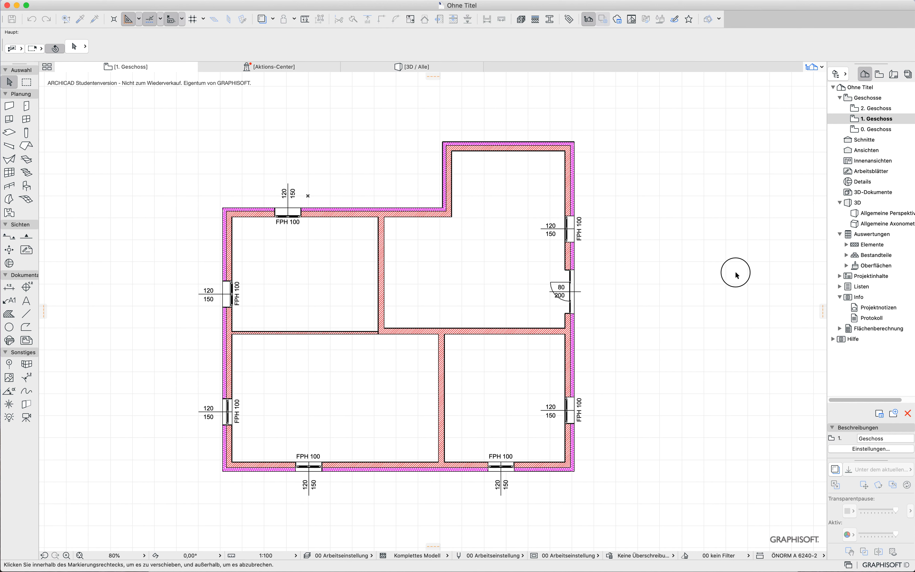
# Step: Inspect the two-storey building in the 3D view from above, from below and along the facade
pyautogui.press('F3')
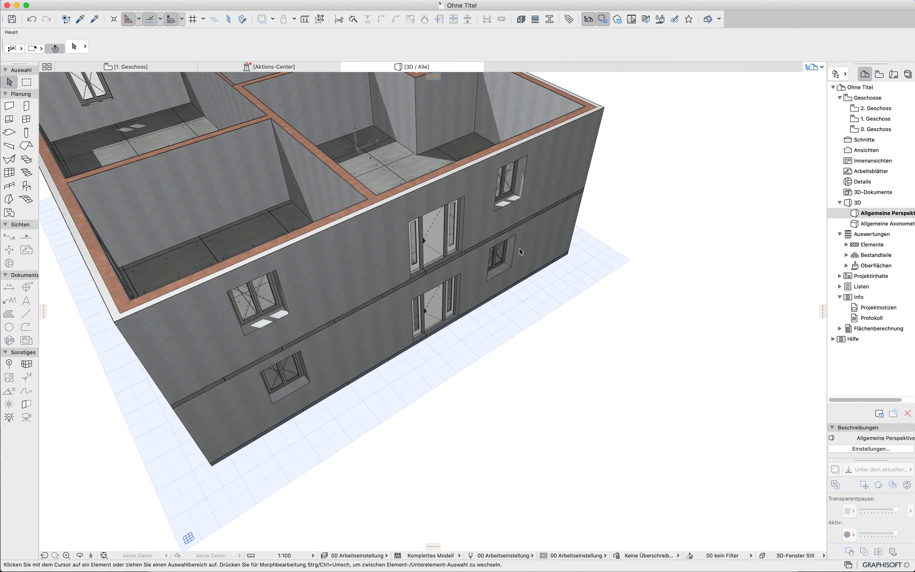
pyautogui.scroll(-4, 333, 235)
pyautogui.moveTo(388, 295); pyautogui.dragTo(425, 336, button='middle')
pyautogui.scroll(-4, 425, 337)
pyautogui.keyDown('shift'); pyautogui.scroll(5, 424, 337); pyautogui.keyUp('shift')
pyautogui.scroll(10, 425, 336)
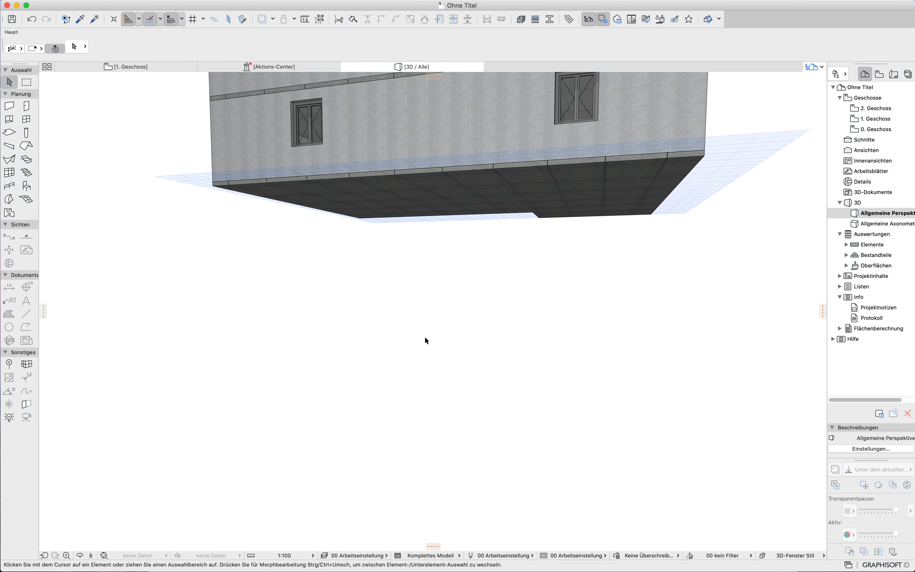
pyautogui.scroll(2, 424, 336)
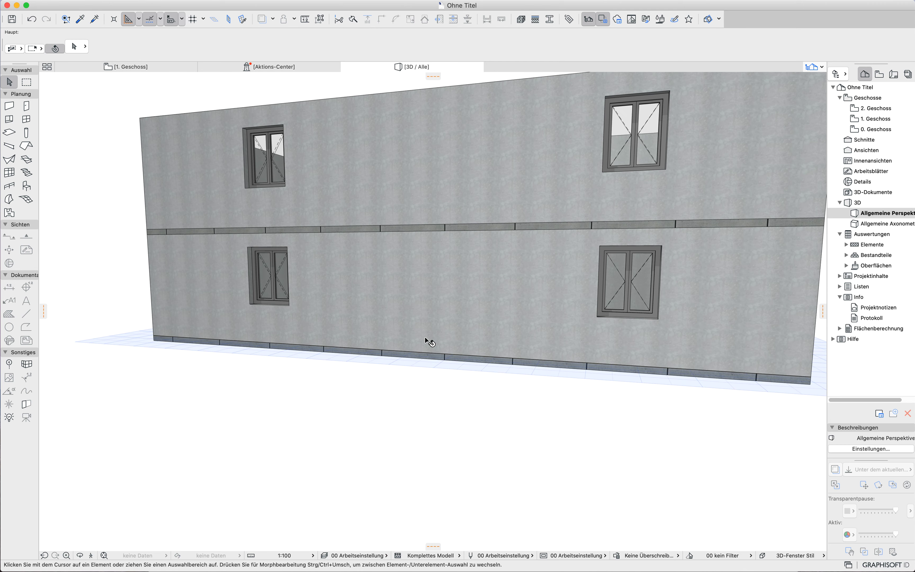
pyautogui.hscroll(4, 425, 336)
pyautogui.keyDown('shift'); pyautogui.hscroll(2, 429, 342); pyautogui.keyUp('shift')
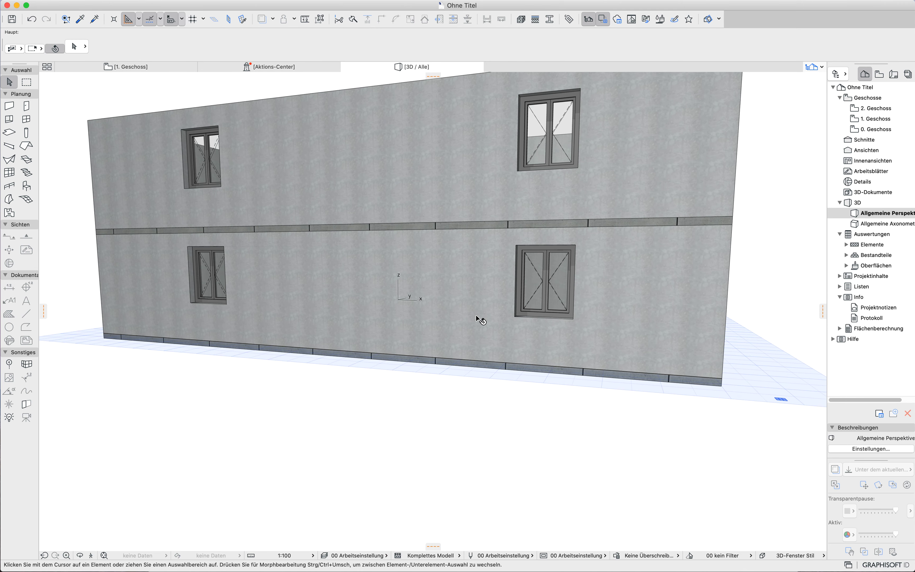
# Step: Raise the OpenGL feedback speed in frames per second to its maximum for the 3D-Fenster Stil
pyautogui.click(162, 7)
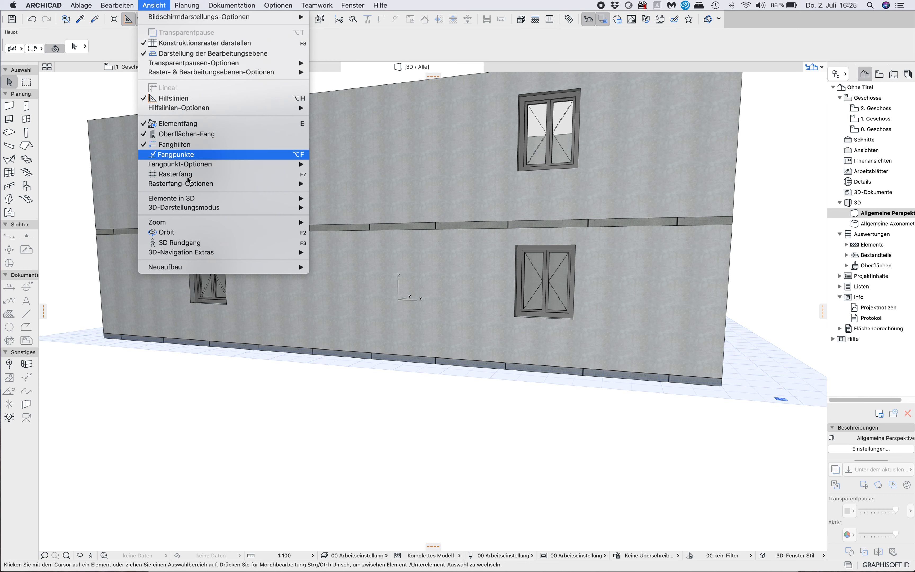
pyautogui.moveTo(208, 211)
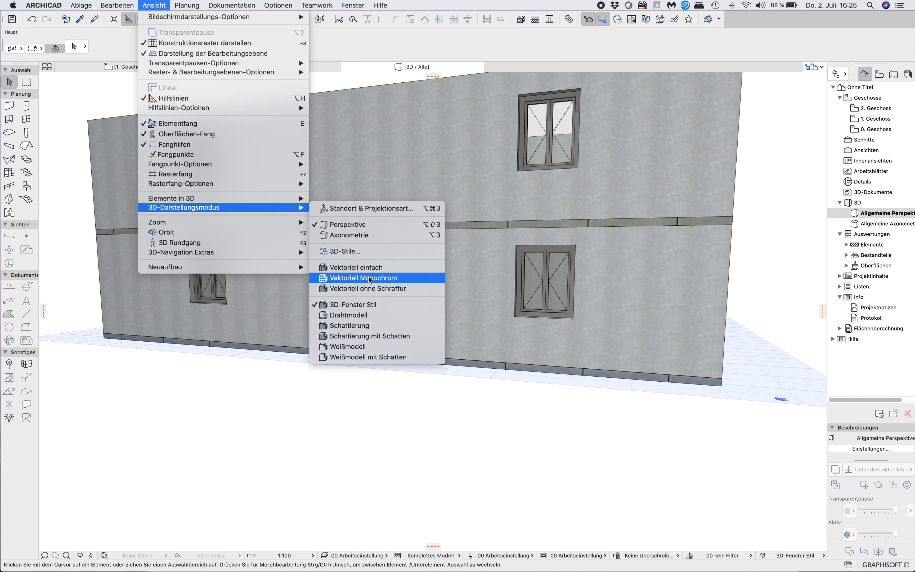
pyautogui.click(372, 253)
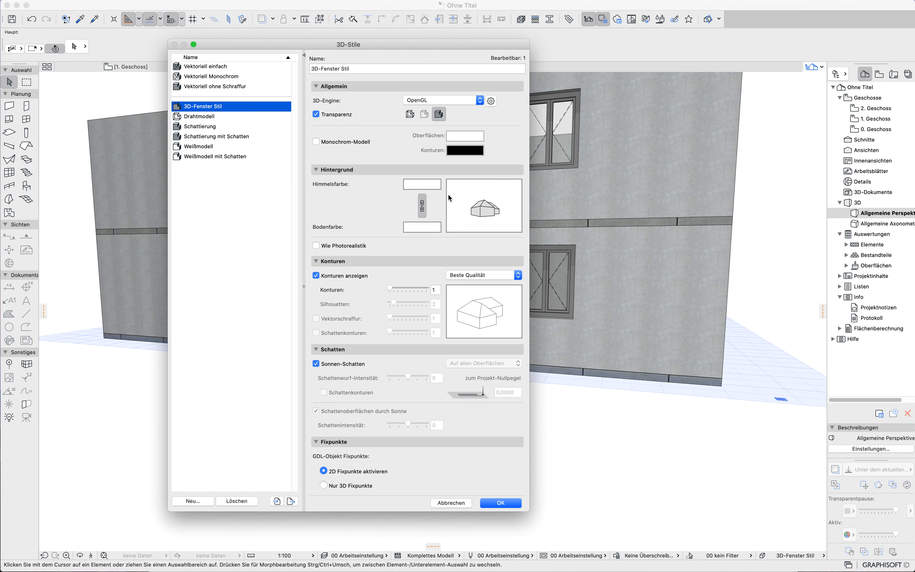
pyautogui.click(492, 100)
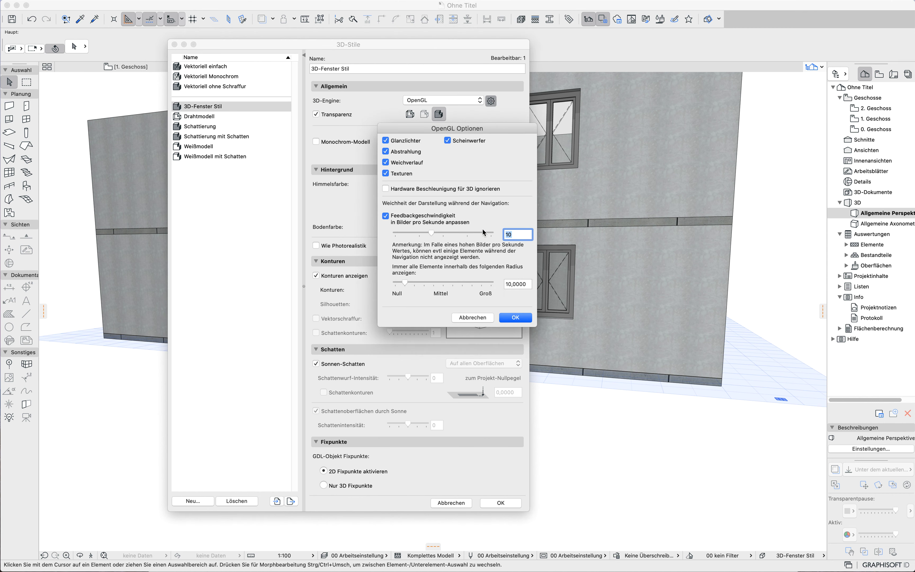
pyautogui.moveTo(430, 232); pyautogui.dragTo(492, 233)
pyautogui.click(515, 317)
pyautogui.click(501, 502)
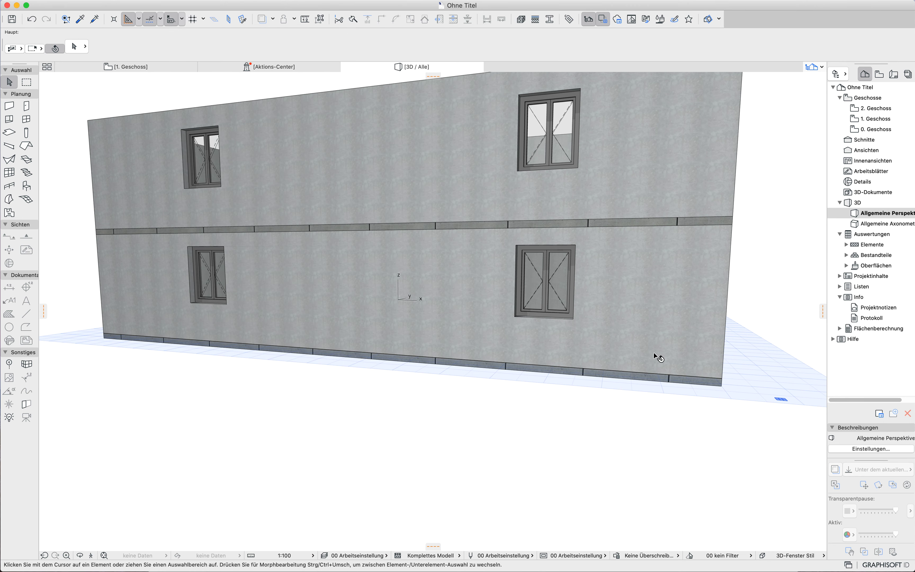
# Step: Select the slab of the 1. Geschoss in 3D and check its building material Beton, Stahlbeton Decke and intersection priority
pyautogui.keyDown('shift'); pyautogui.moveTo(362, 347); pyautogui.dragTo(280, 351, button='middle'); pyautogui.keyUp('shift')
pyautogui.scroll(-4, 362, 347)
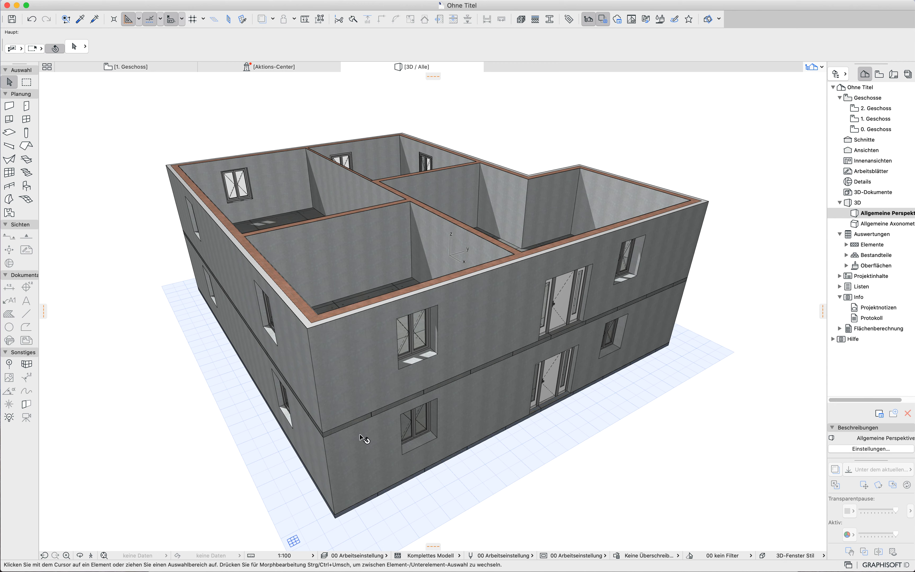
pyautogui.click(360, 425)
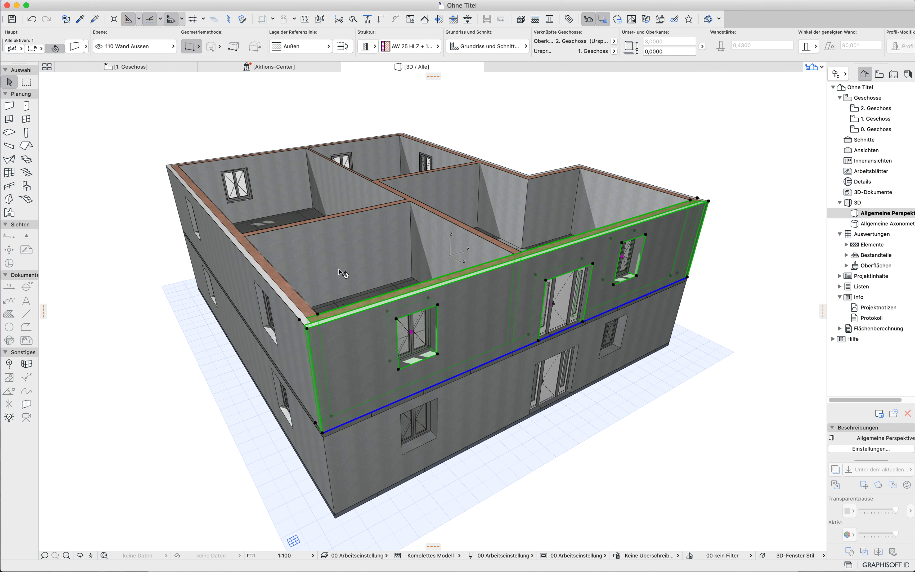
pyautogui.click(272, 223)
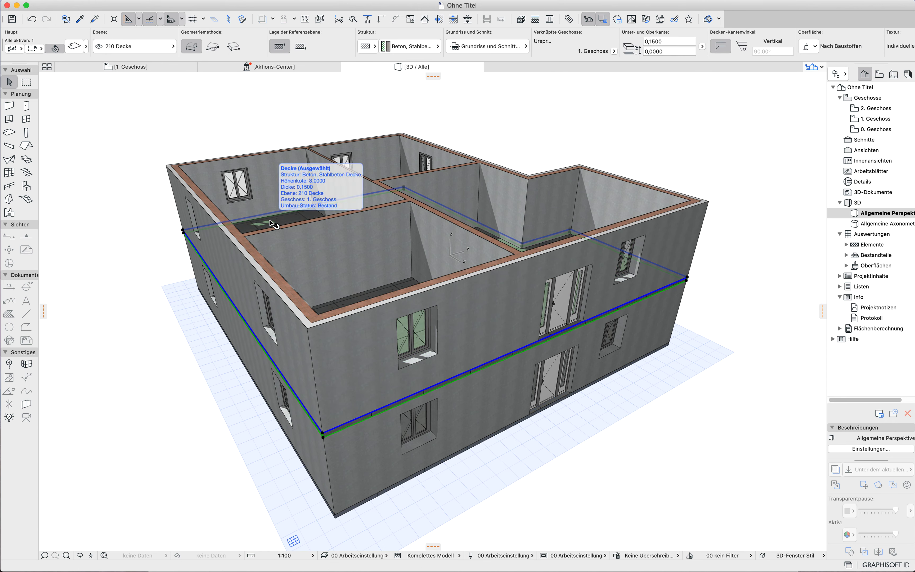
pyautogui.click(520, 20)
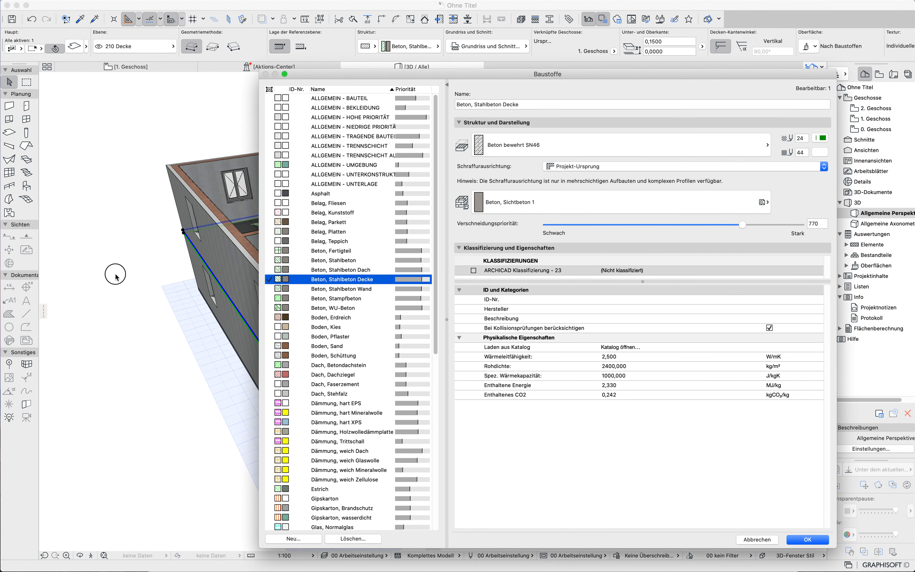
pyautogui.click(805, 539)
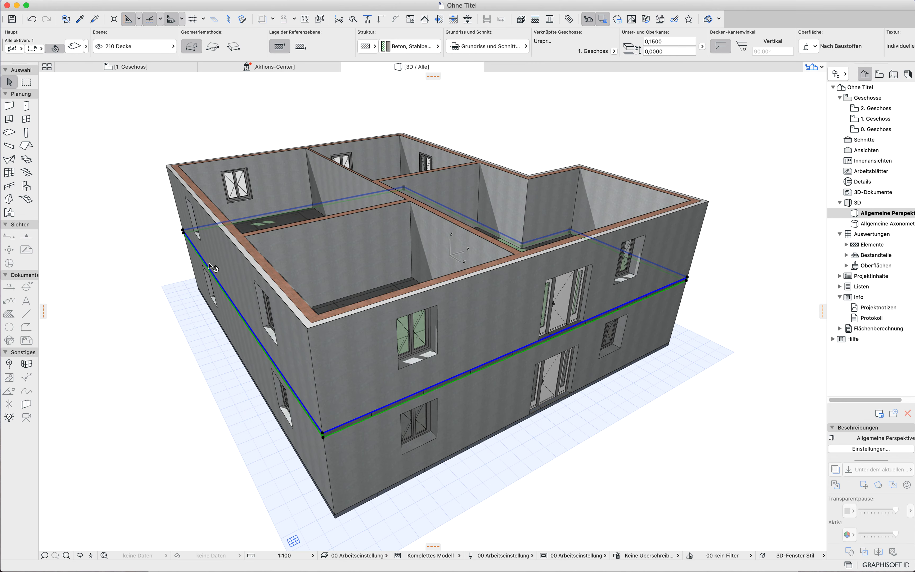
# Step: Add an upper outer wall to the slab selection and set the intersection priority of Dämmung, hart EPS to 775
pyautogui.keyDown('shift'); pyautogui.click(227, 262); pyautogui.keyUp('shift')
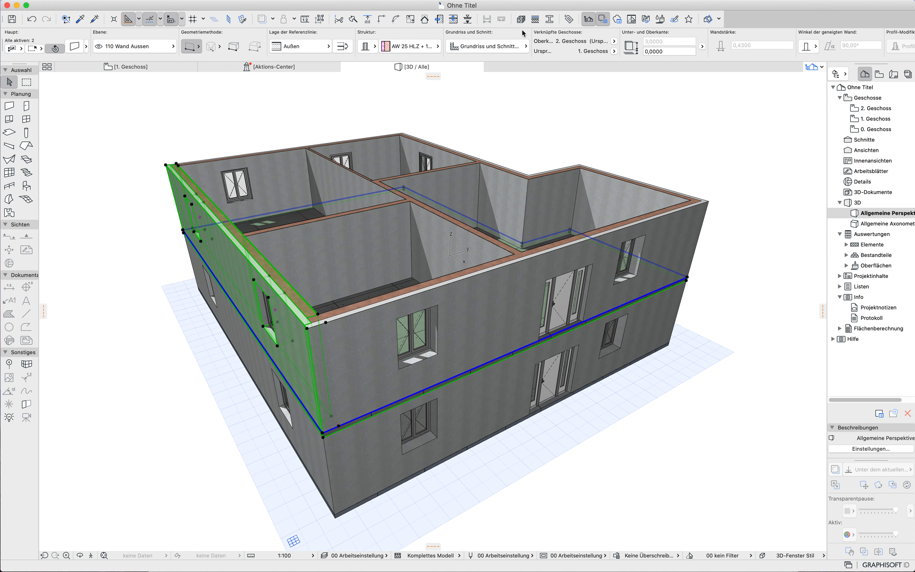
pyautogui.click(521, 20)
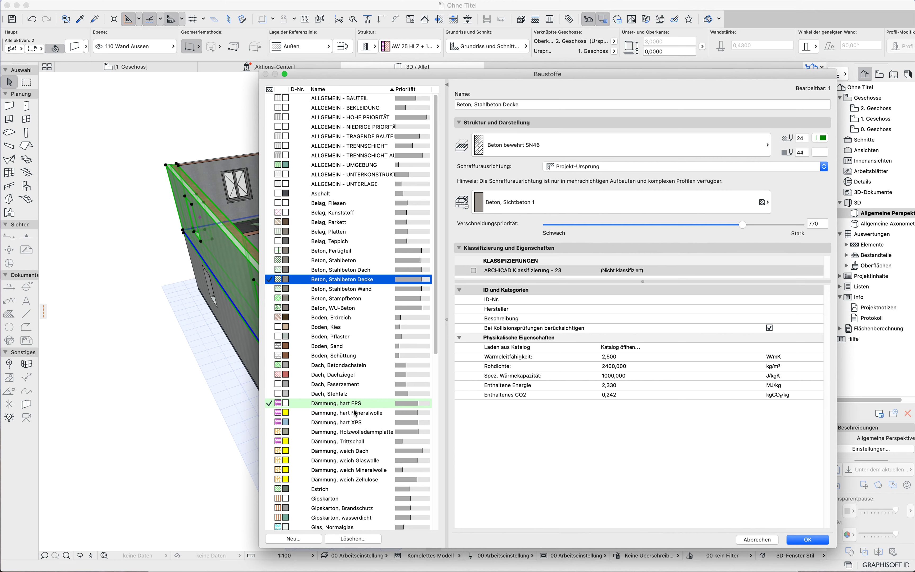
pyautogui.click(413, 408)
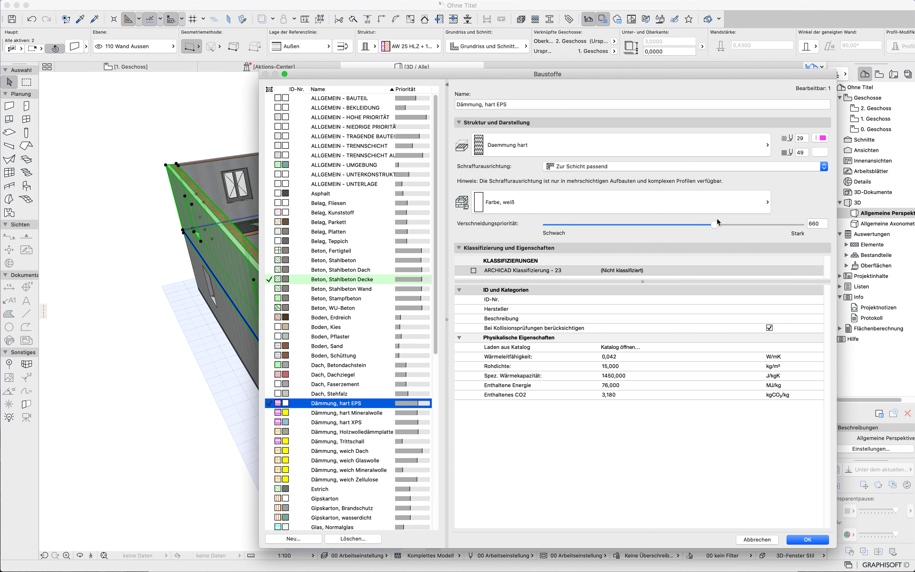
pyautogui.click(388, 279)
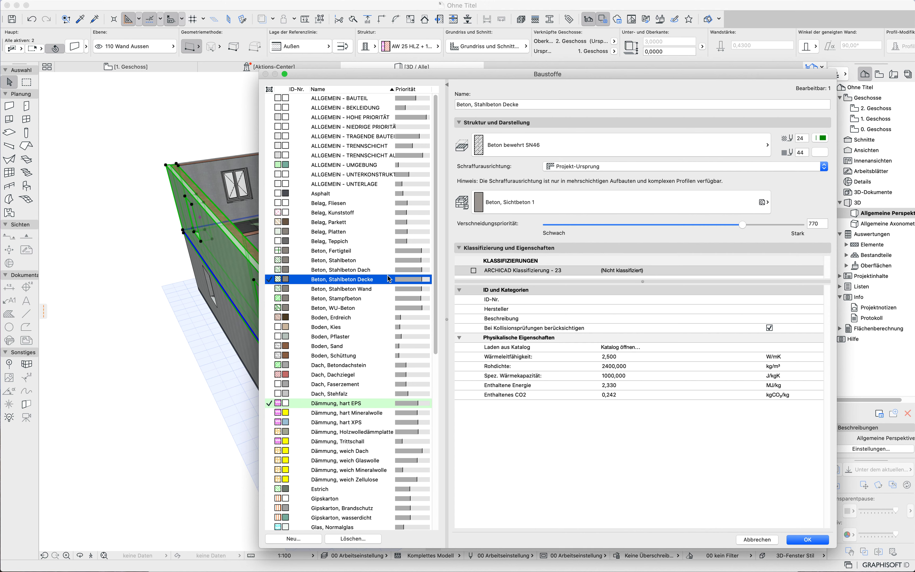
pyautogui.click(402, 406)
pyautogui.moveTo(714, 225); pyautogui.dragTo(743, 225)
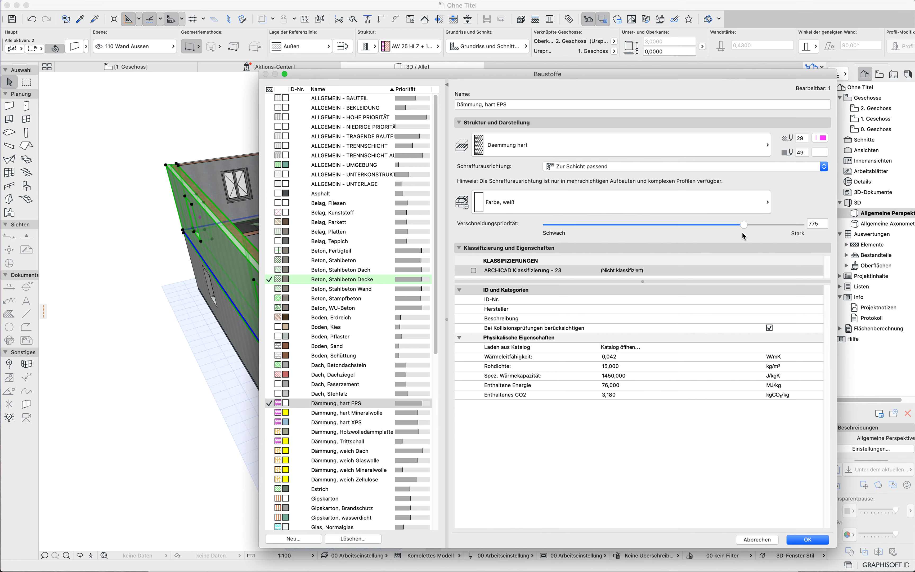
pyautogui.click(807, 544)
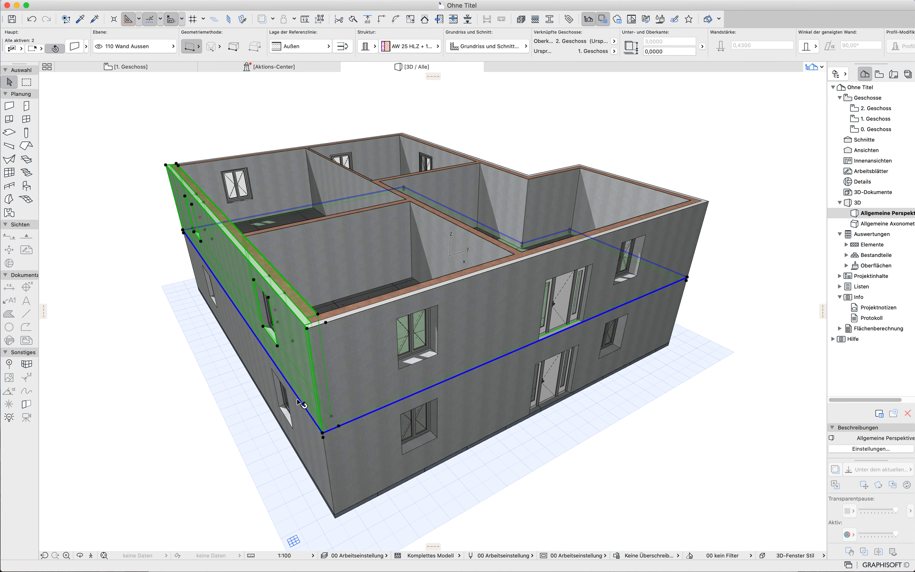
pyautogui.click(226, 475)
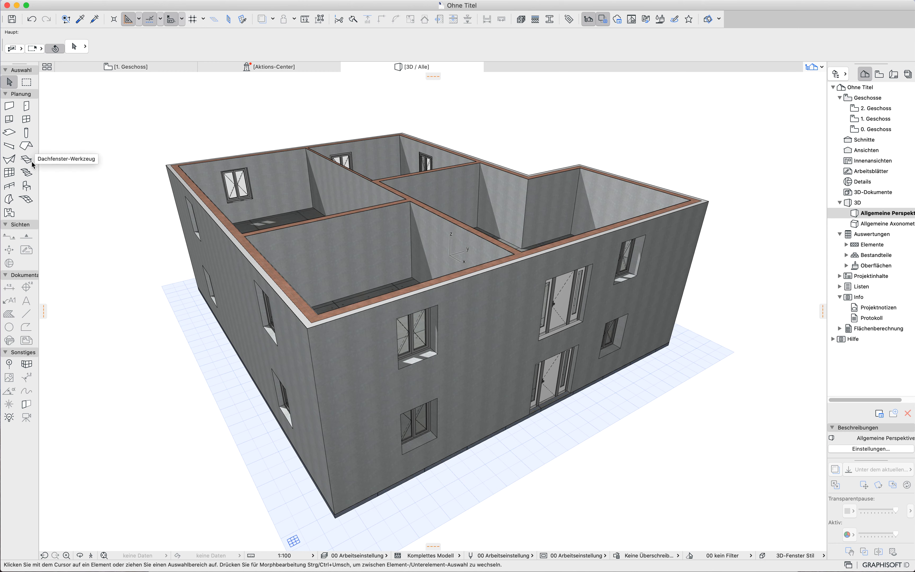
# Step: Create a 35° multi-plane roof with the composite structure Steildach Holzkonstr.-Überstand along the outline of the building
pyautogui.click(27, 147)
pyautogui.click(388, 50)
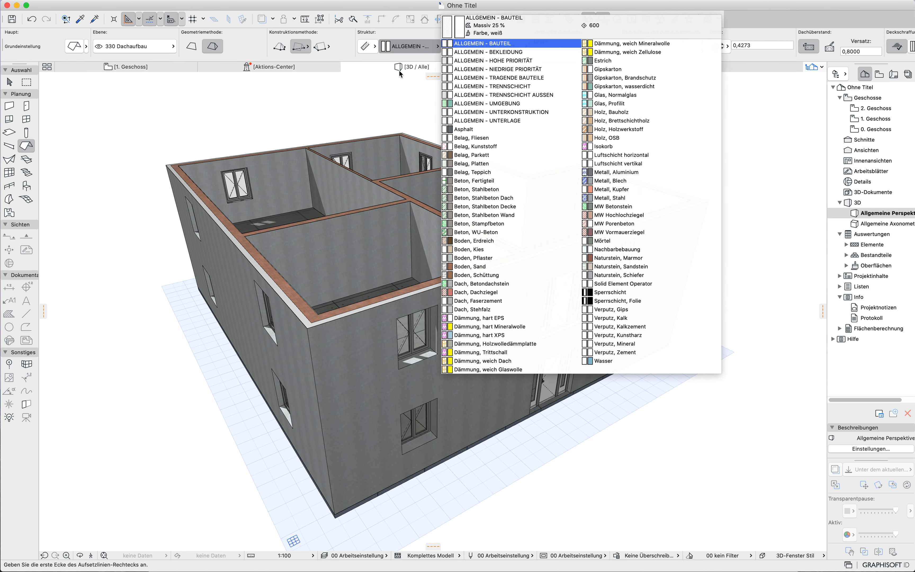
pyautogui.click(371, 48)
pyautogui.click(391, 49)
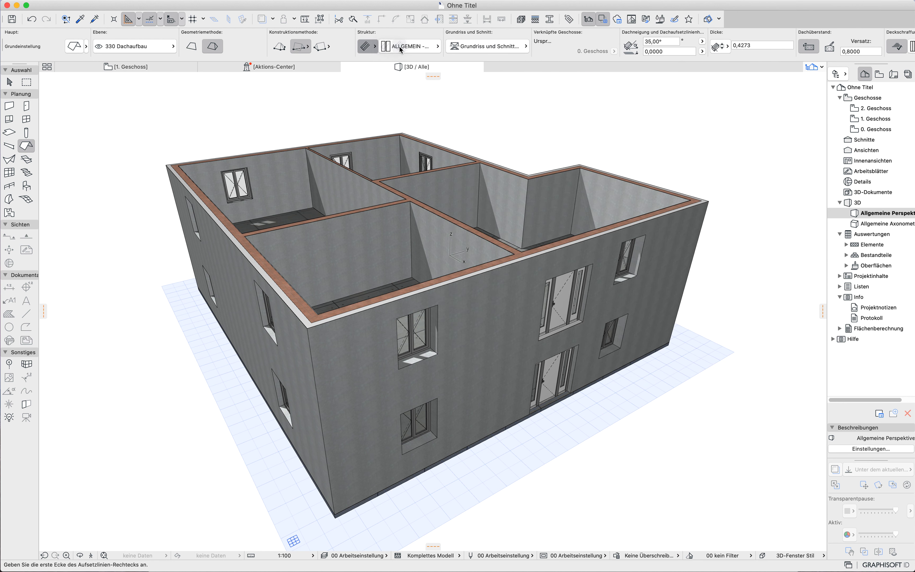
pyautogui.click(419, 47)
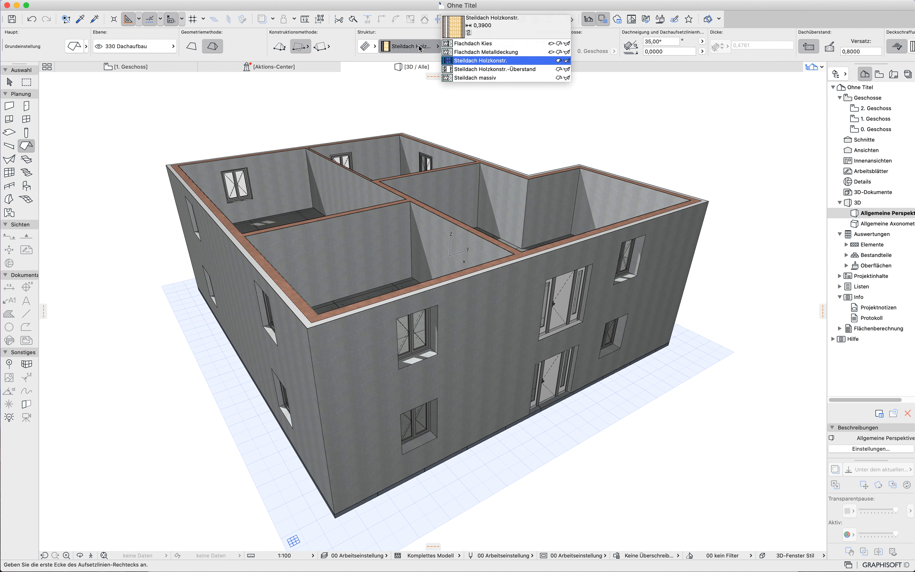
pyautogui.click(491, 69)
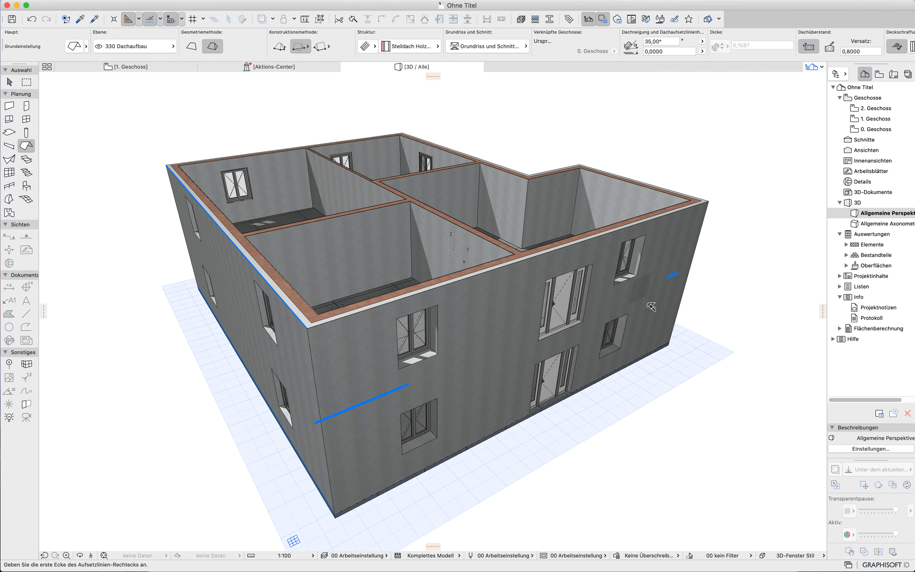
pyautogui.click(659, 332)
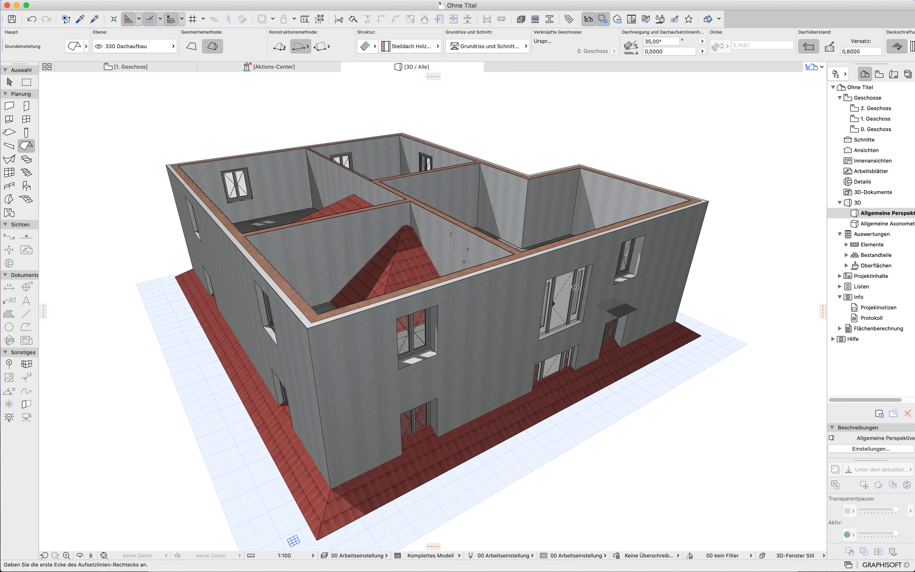
# Step: Set the home storey of the new roof to 2. Geschoss
pyautogui.click(9, 83)
pyautogui.click(288, 473)
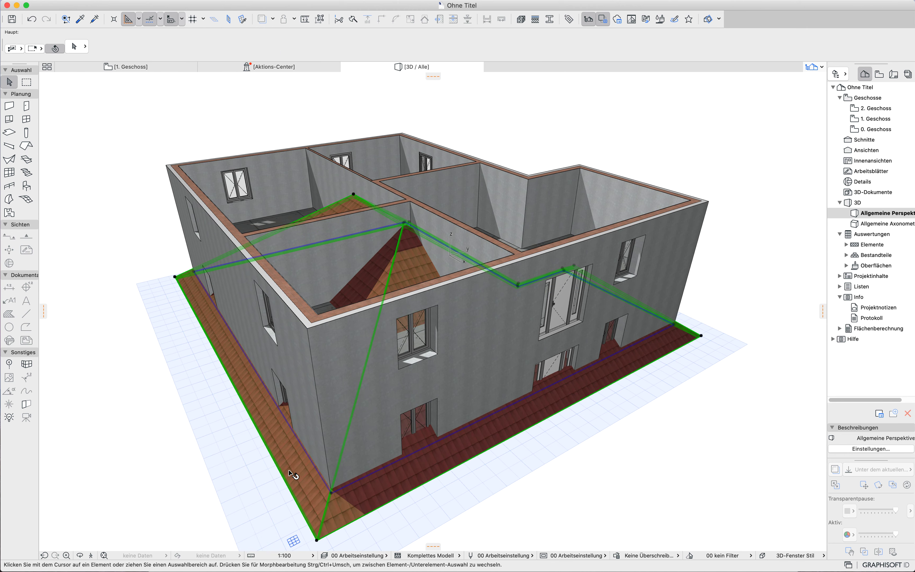
pyautogui.doubleClick(289, 473)
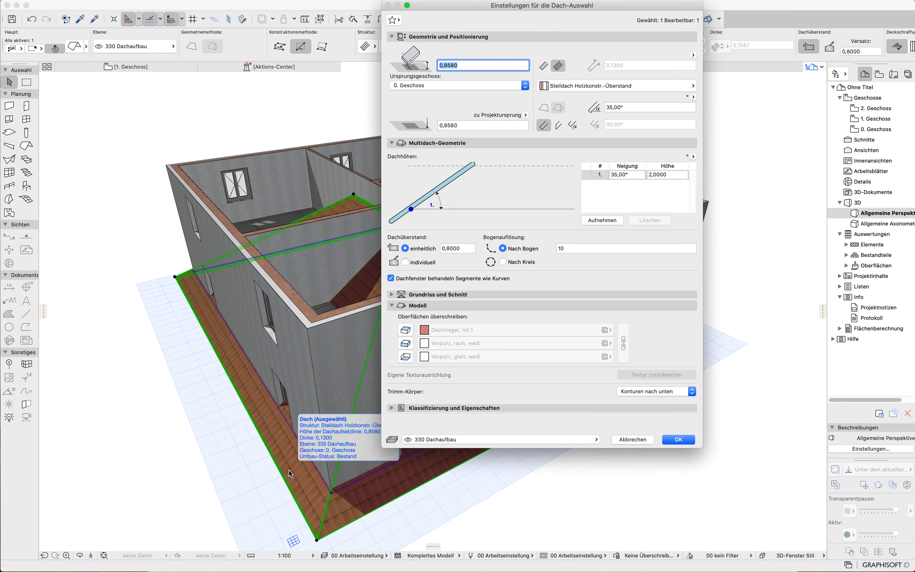
pyautogui.click(415, 86)
pyautogui.click(418, 72)
pyautogui.click(677, 439)
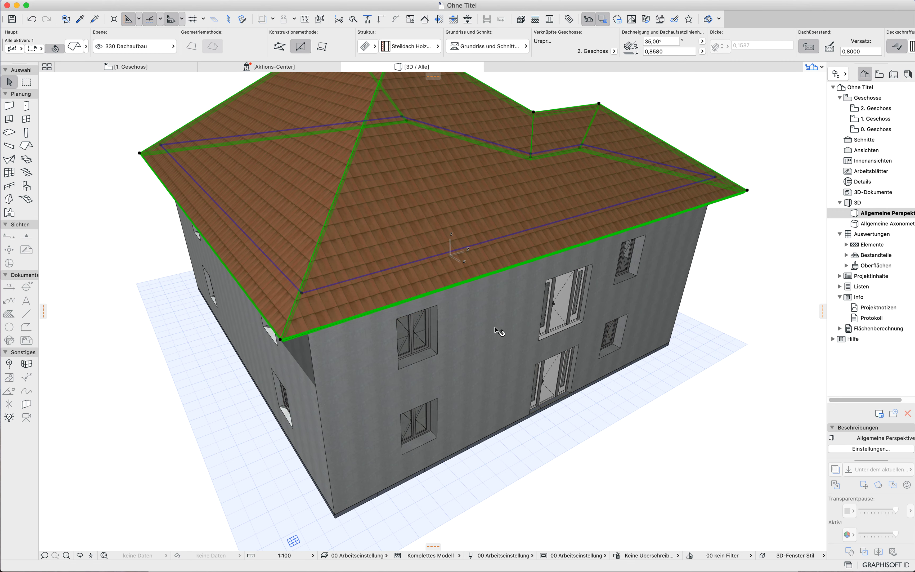
# Step: Change the roof plane above the short facade with two windows per storey to an open gable (offener Giebel)
pyautogui.keyDown('shift'); pyautogui.moveTo(344, 384); pyautogui.dragTo(616, 373, button='middle'); pyautogui.keyUp('shift')
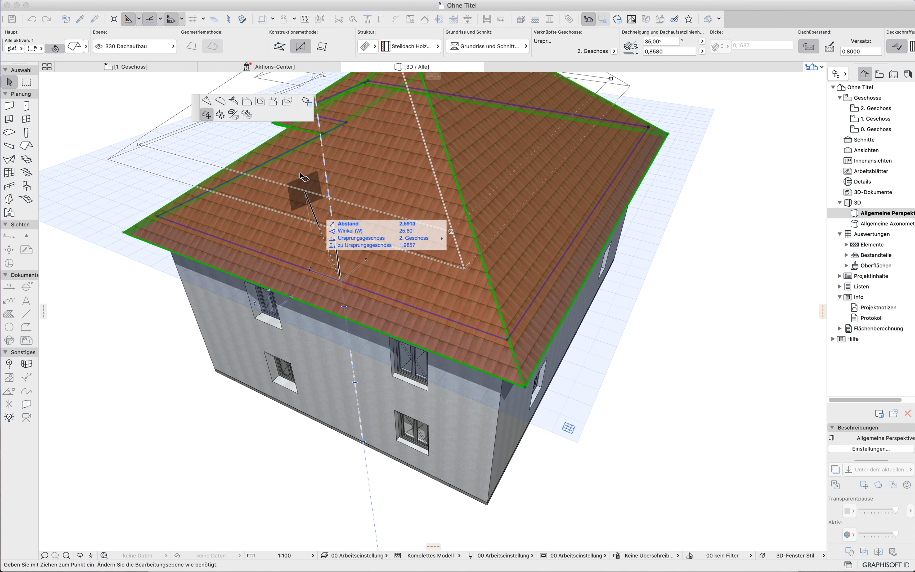
pyautogui.click(302, 103)
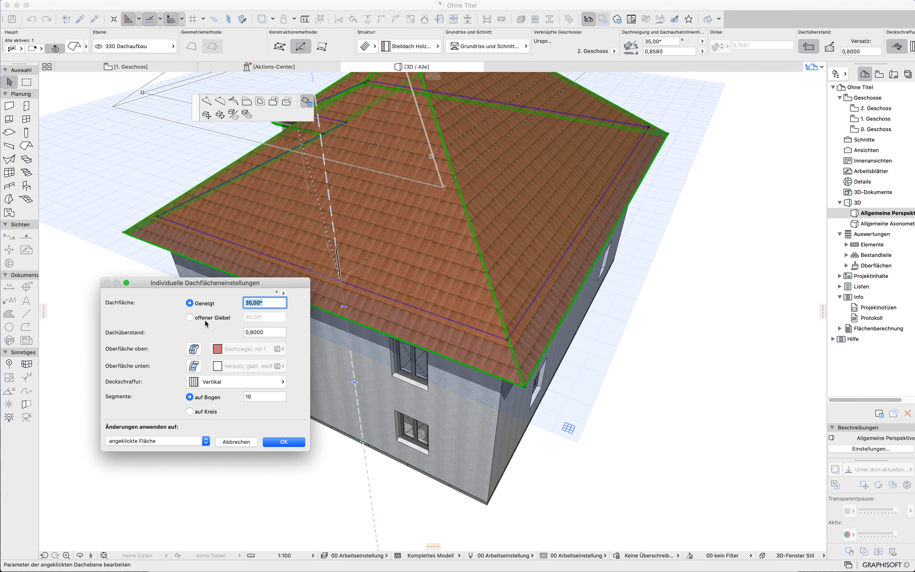
pyautogui.click(190, 318)
pyautogui.click(286, 443)
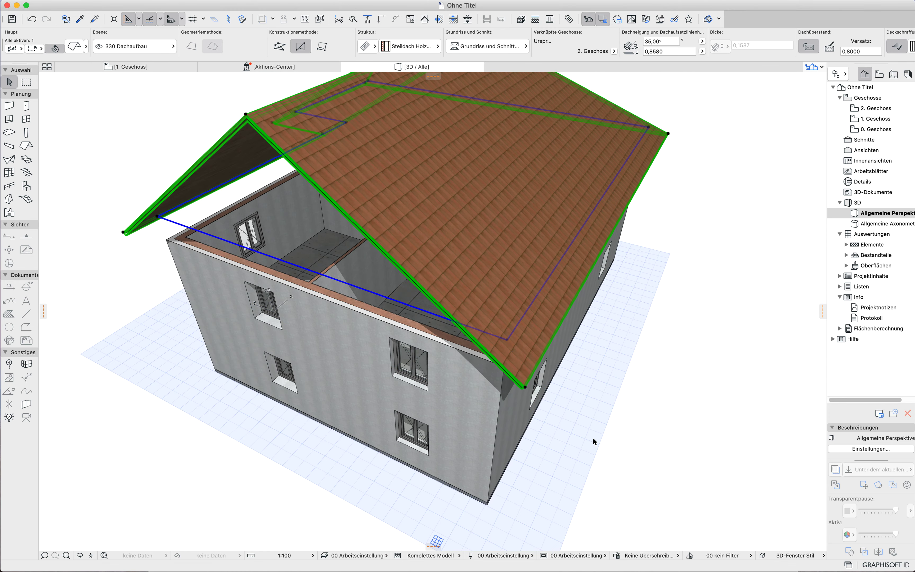
pyautogui.click(603, 443)
pyautogui.keyDown('shift'); pyautogui.moveTo(629, 462); pyautogui.dragTo(648, 385, button='middle'); pyautogui.keyUp('shift')
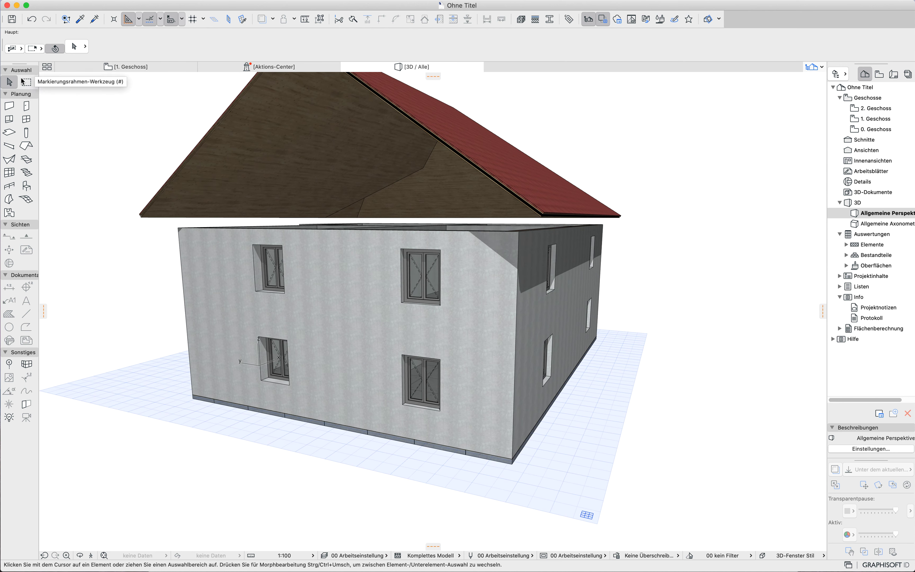
# Step: Select the upper-storey walls together with the roof and trim the walls to the roof from the current selection
pyautogui.moveTo(48, 129)
pyautogui.mouseDown()
pyautogui.moveTo(161, 184)
pyautogui.moveTo(644, 236)
pyautogui.mouseUp()
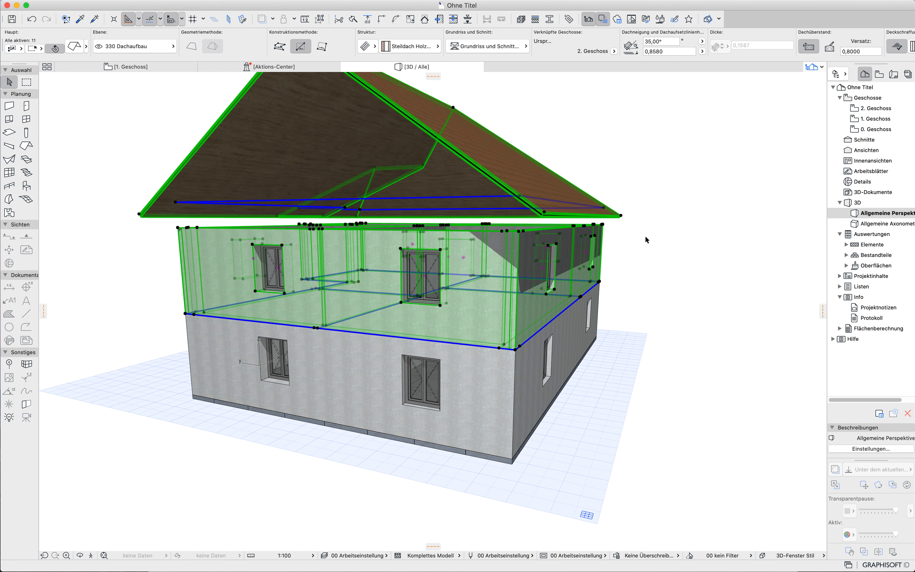
pyautogui.rightClick(640, 128)
pyautogui.moveTo(722, 231)
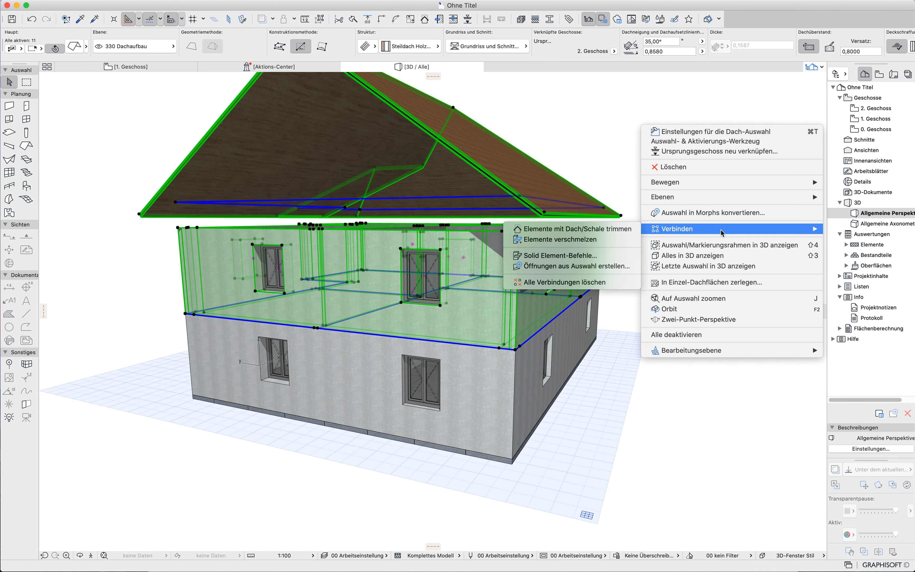
pyautogui.click(571, 228)
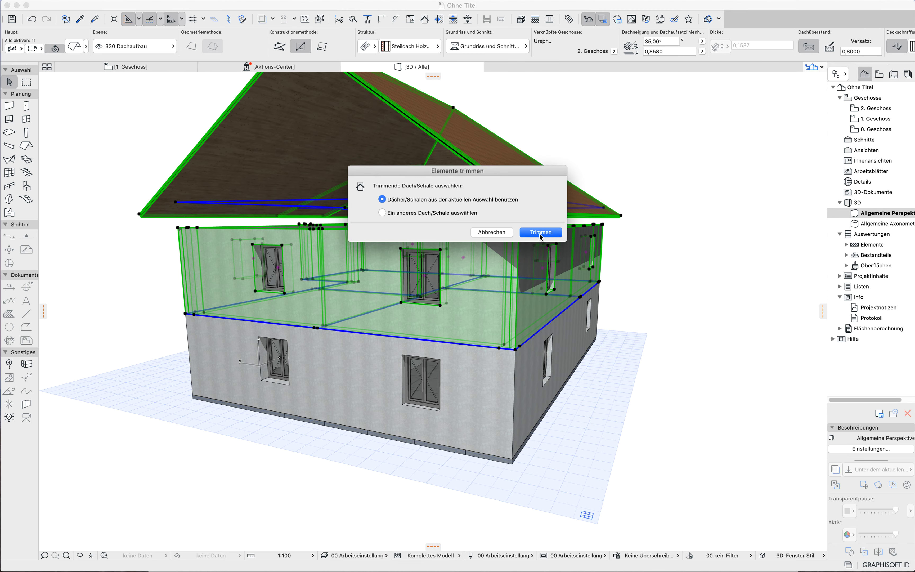
pyautogui.click(540, 232)
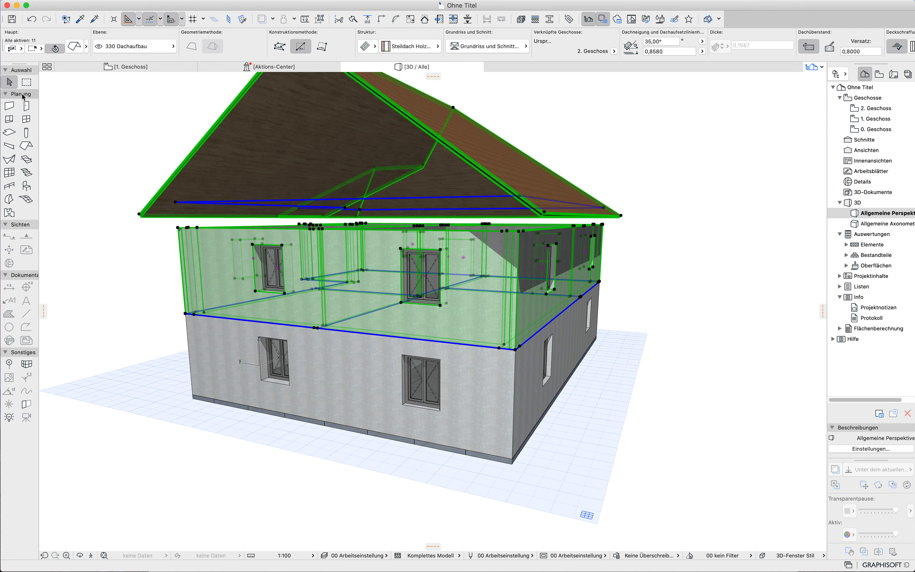
# Step: Set the top link of the selected upper-storey walls to Nicht verknüpft in the wall selection settings
pyautogui.doubleClick(8, 109)
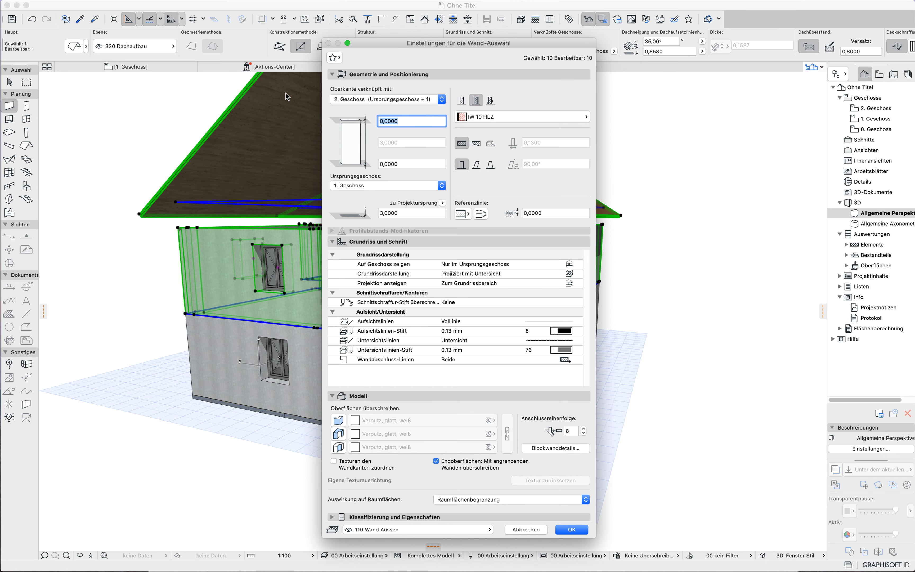
pyautogui.click(378, 99)
pyautogui.click(397, 131)
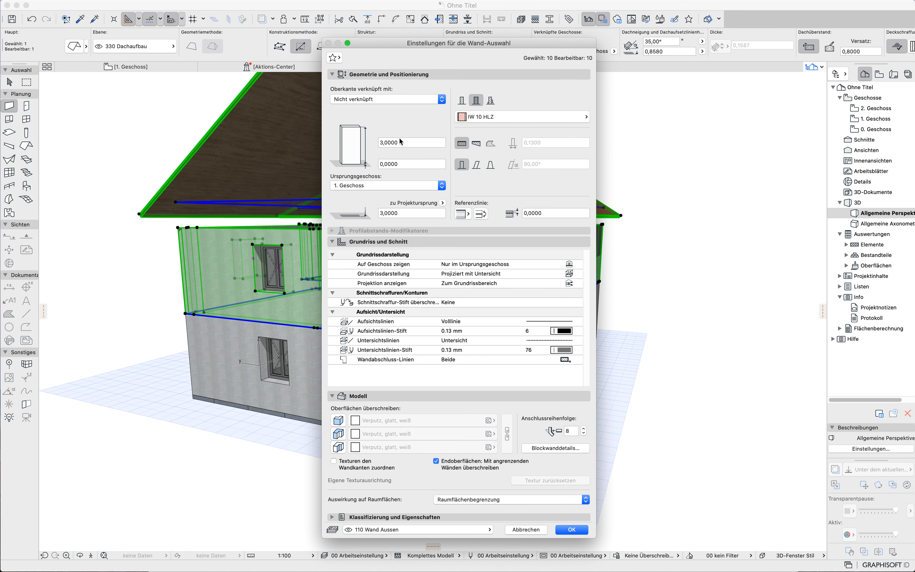